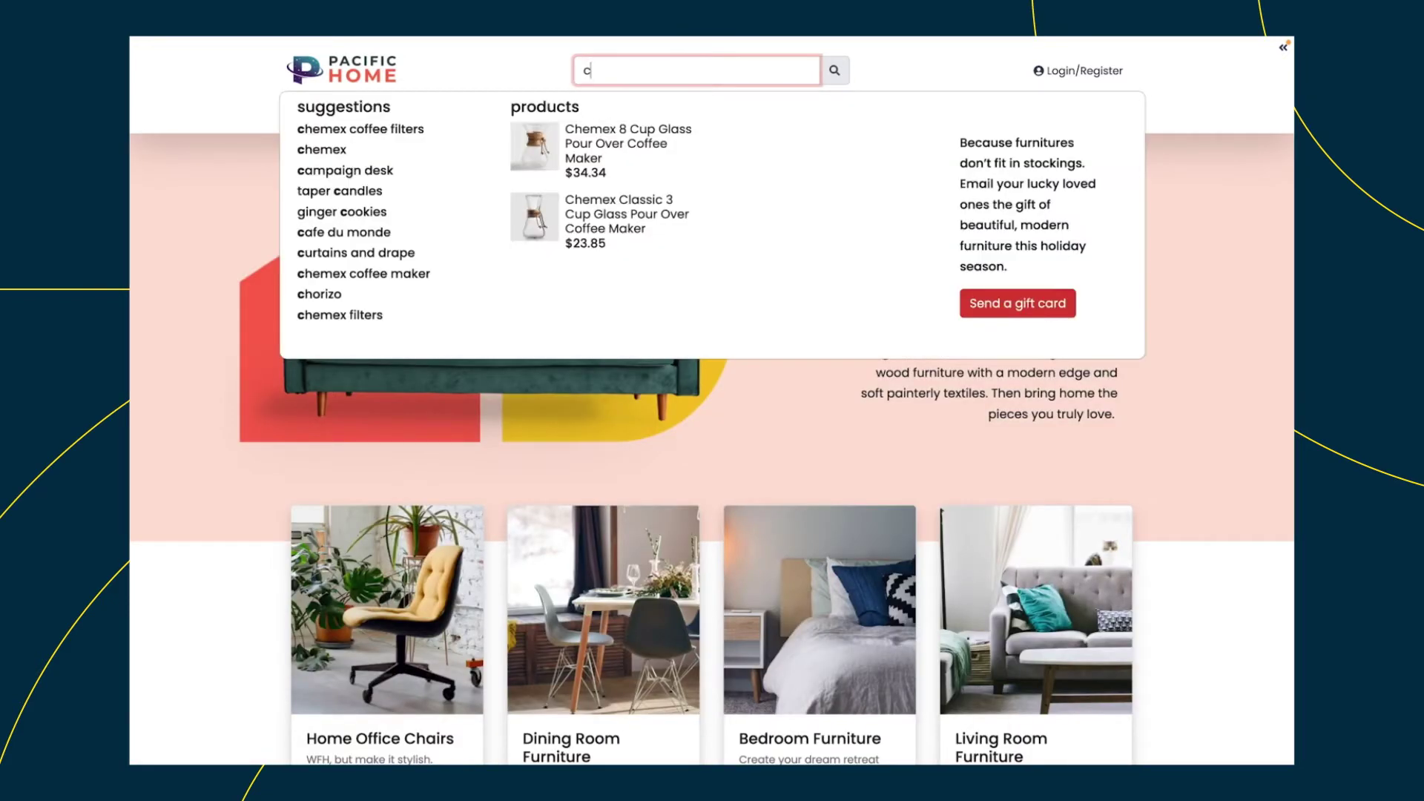
{"action": "type", "text": "ha"}
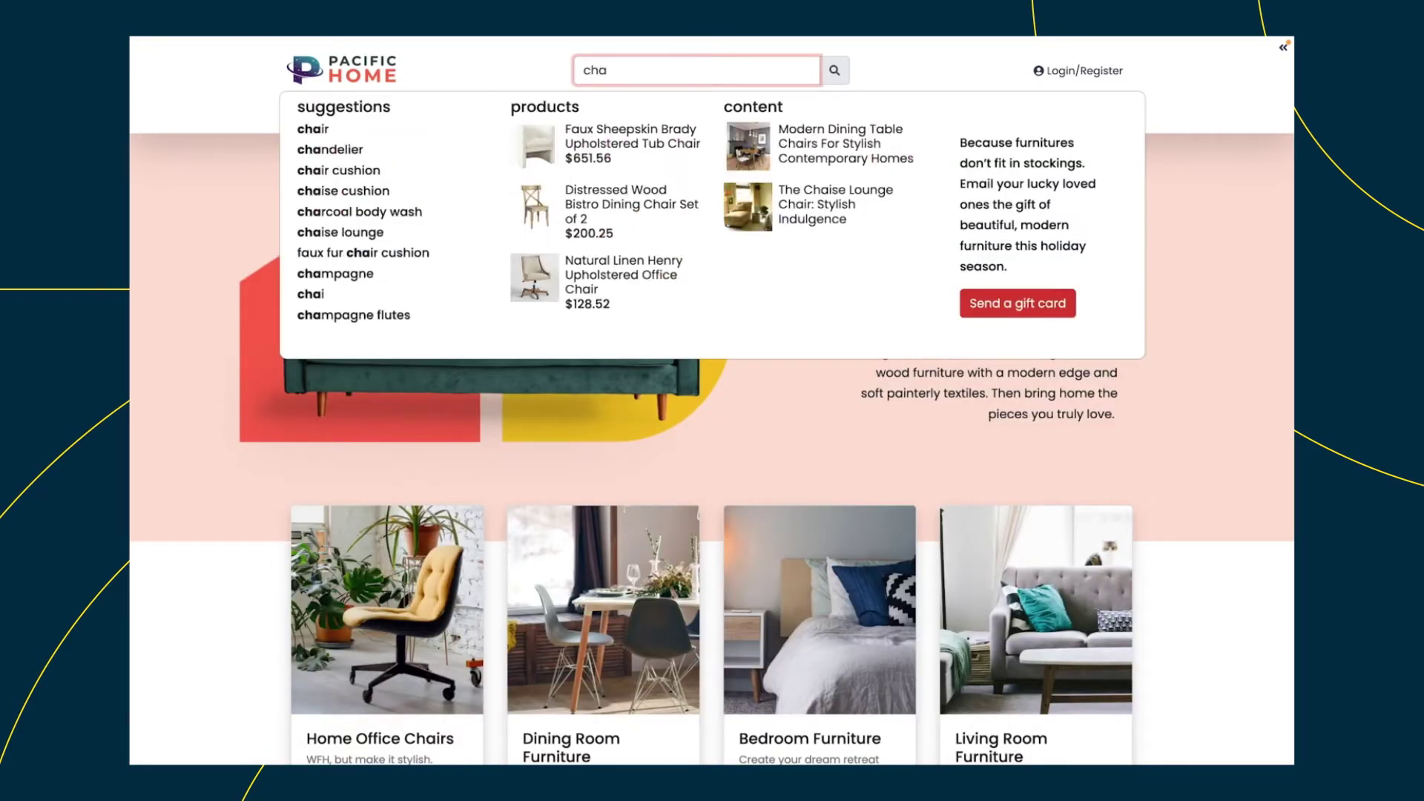
{"action": "type", "text": "ir"}
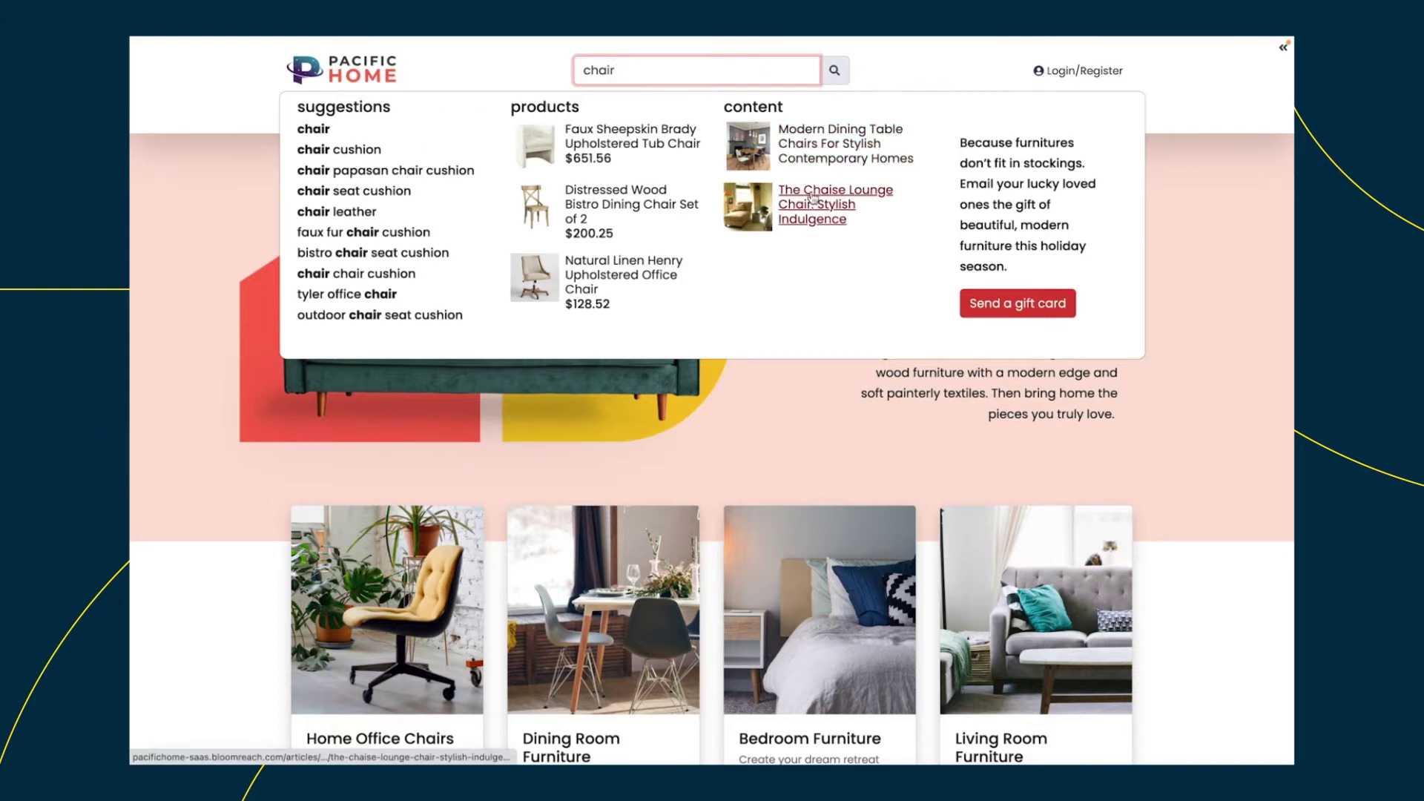
Step: Open The Chaise Lounge Chair article from the 'chair' search results
{"action": "left_click", "coordinate": [809, 208]}
{"action": "scroll", "coordinate": [809, 213], "scroll_direction": "down", "scroll_amount": 1}
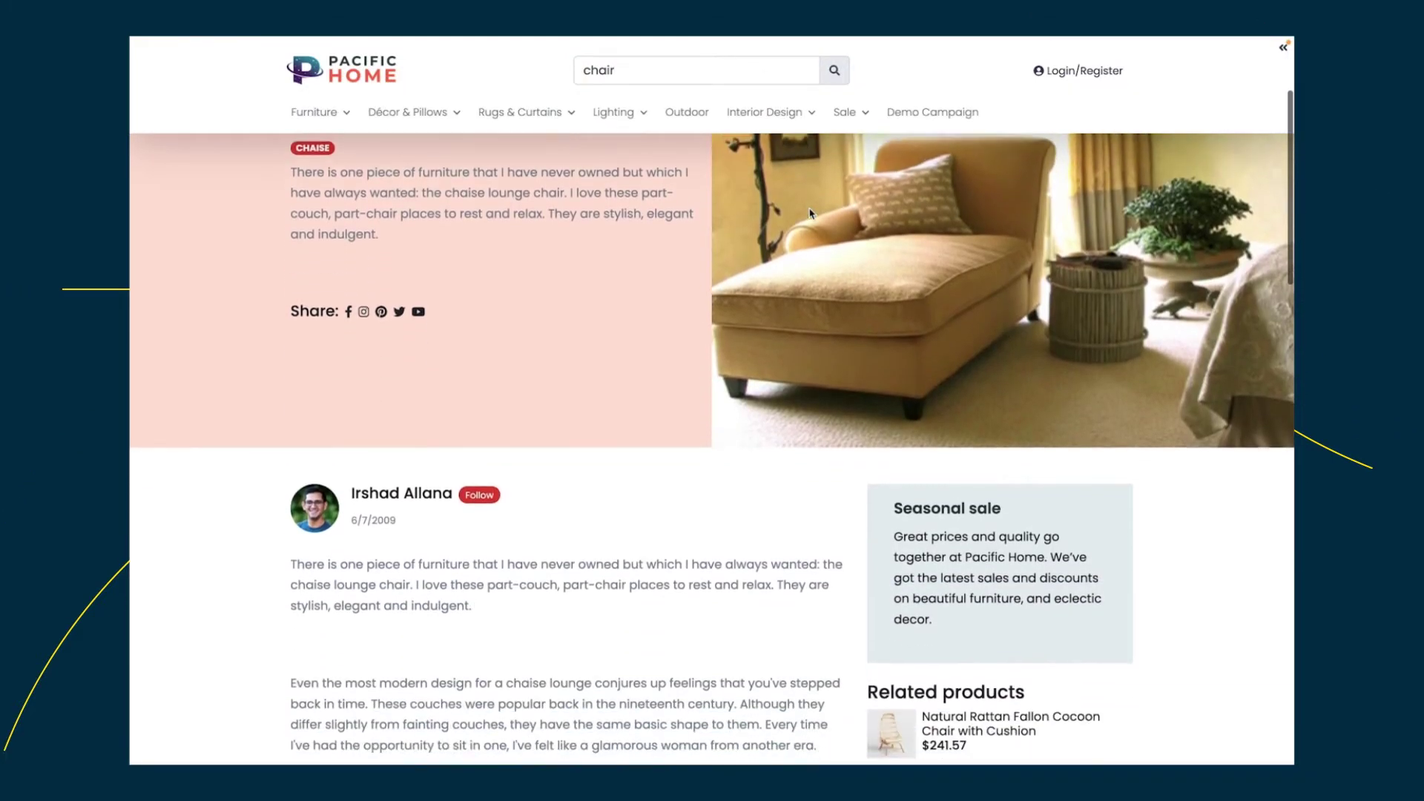
{"action": "scroll", "coordinate": [808, 213], "scroll_direction": "down", "scroll_amount": 2}
{"action": "scroll", "coordinate": [810, 212], "scroll_direction": "down", "scroll_amount": 2}
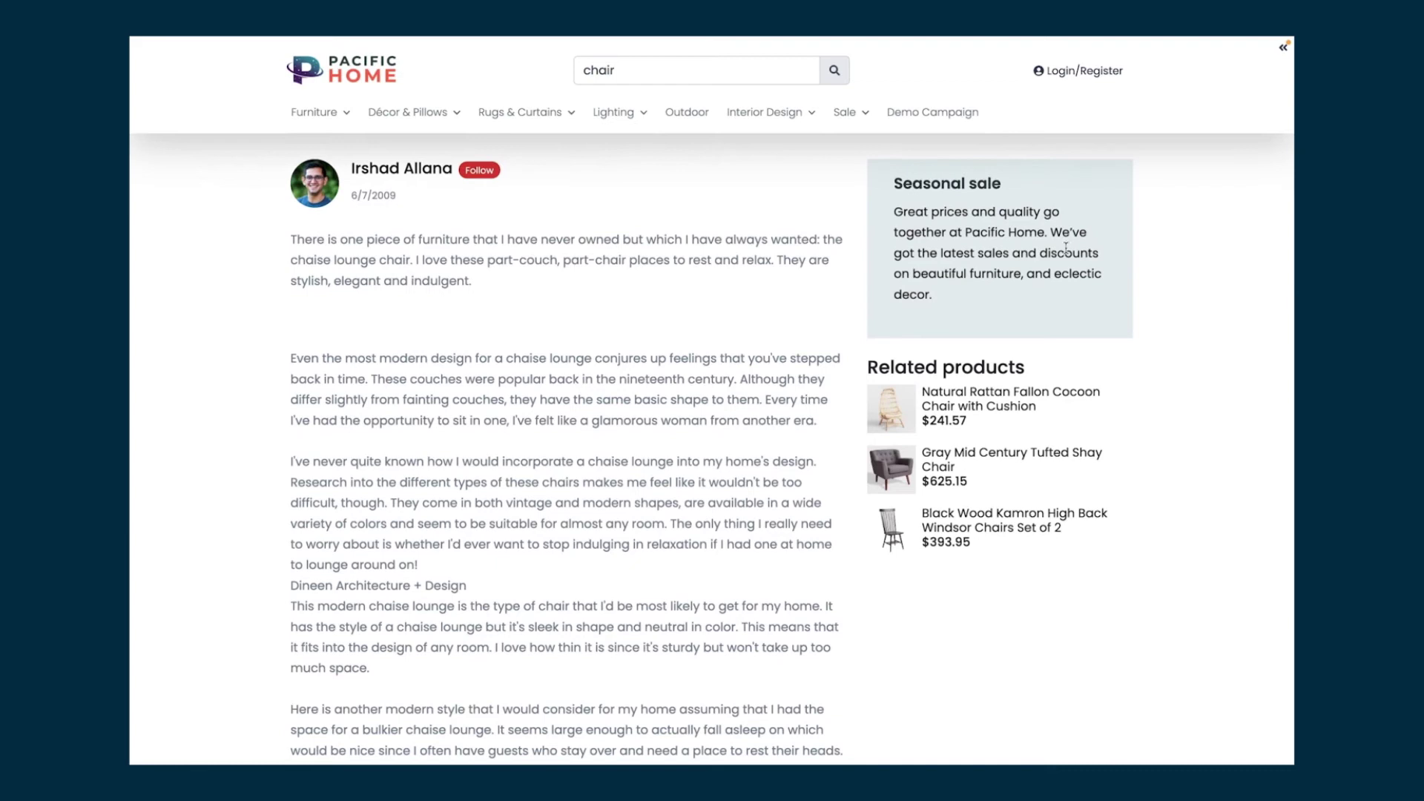
Step: Open the Pacific Home channel in Experience manager and show its sitemap
{"action": "left_click", "coordinate": [970, 462]}
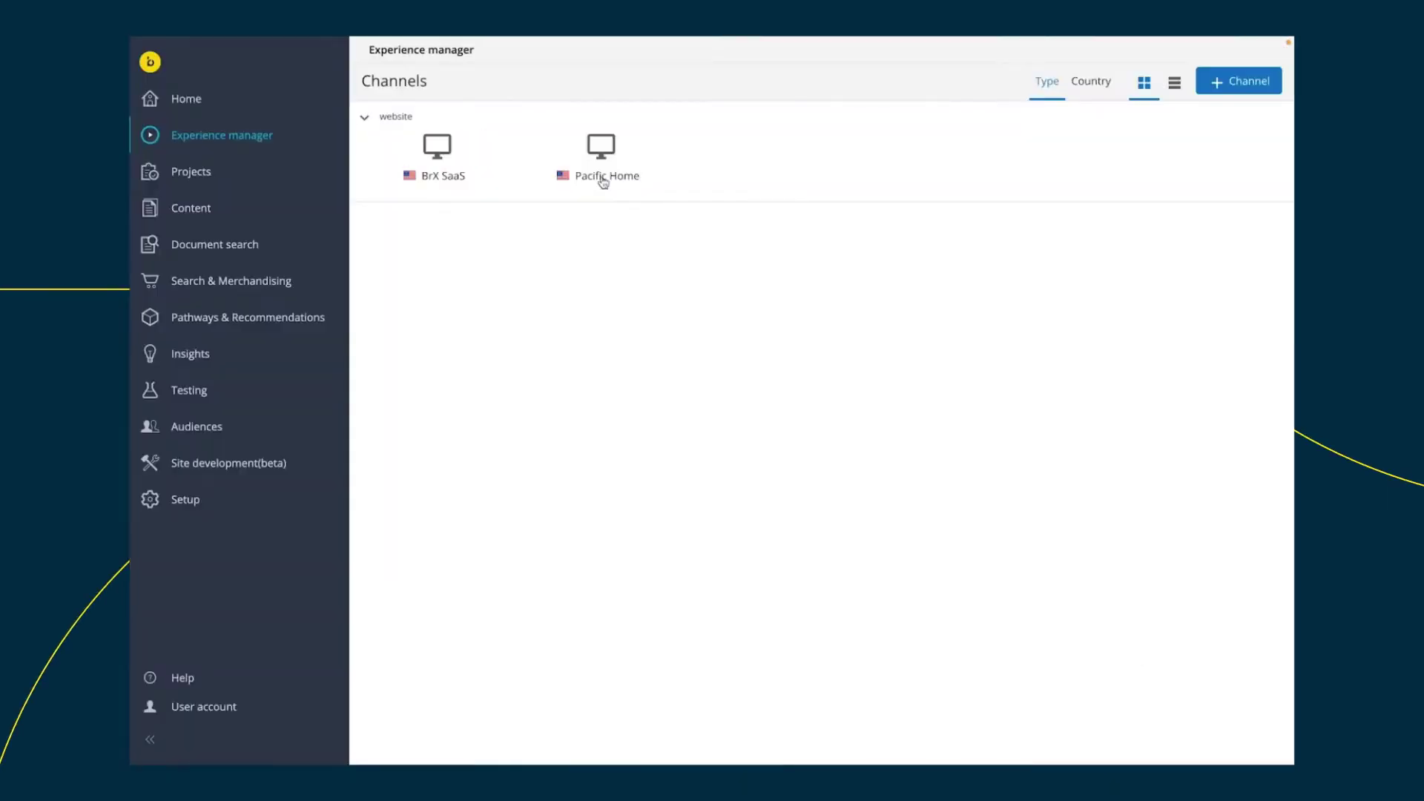
{"action": "left_click", "coordinate": [593, 163]}
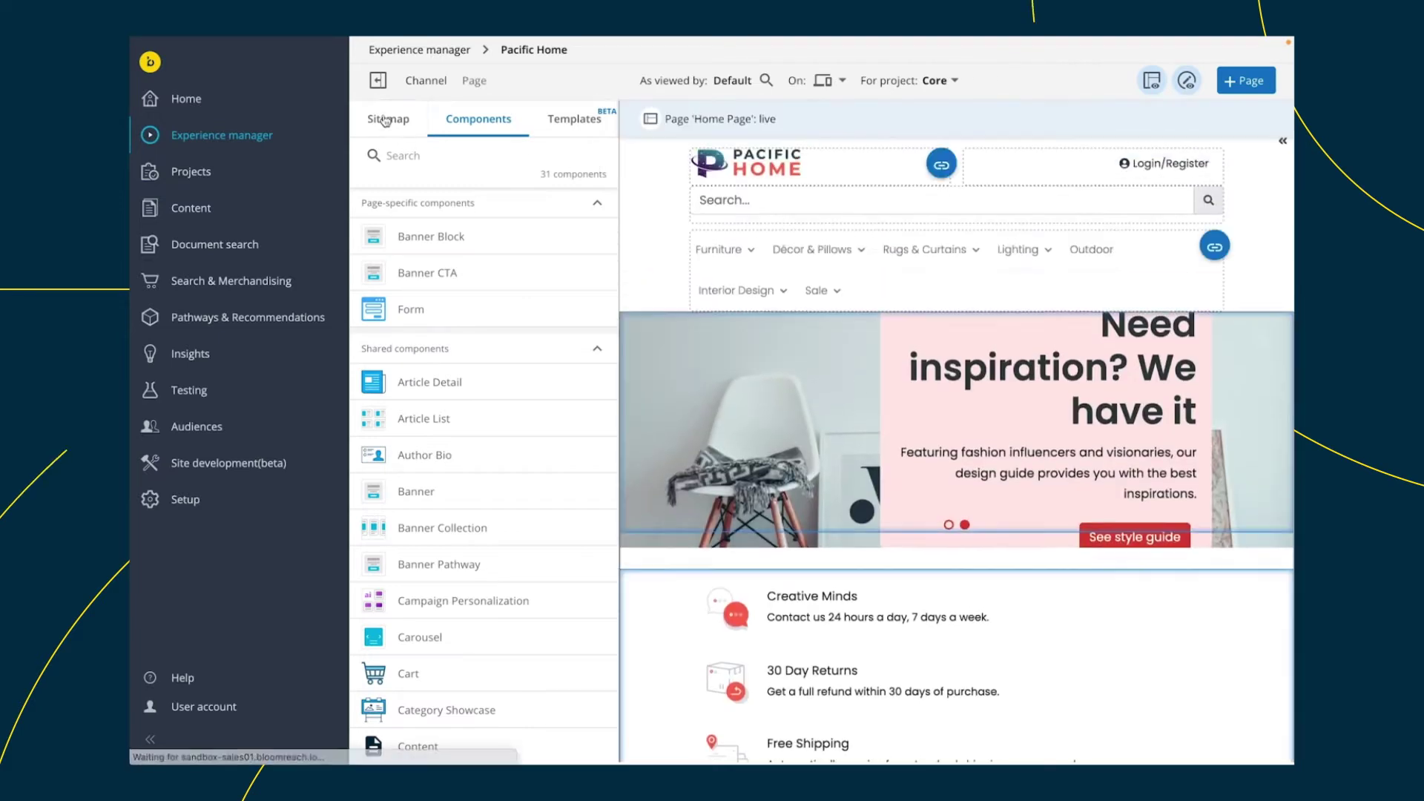
{"action": "left_click", "coordinate": [379, 118]}
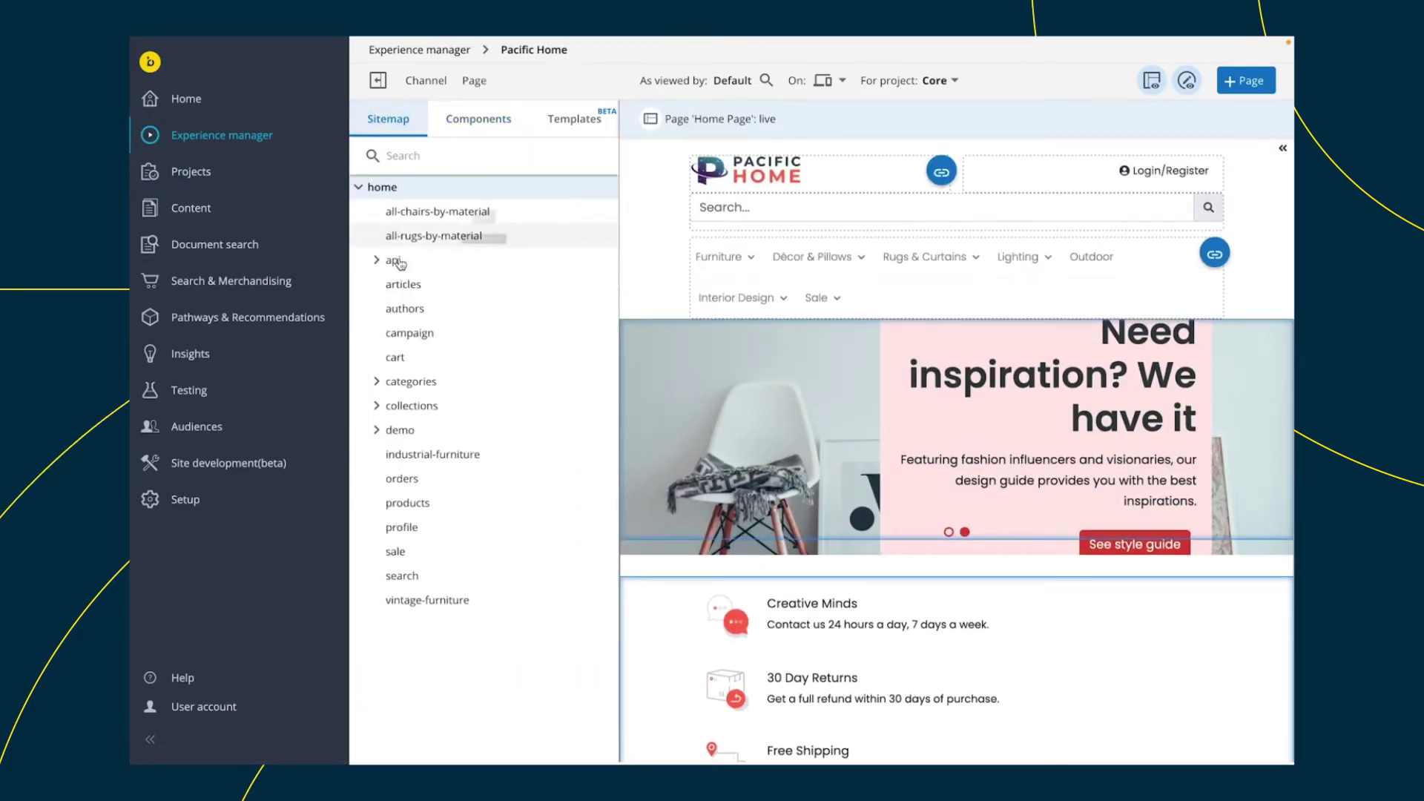
Step: Open the demo > great-style-is-easy page and bring up the Components list
{"action": "left_click", "coordinate": [377, 431]}
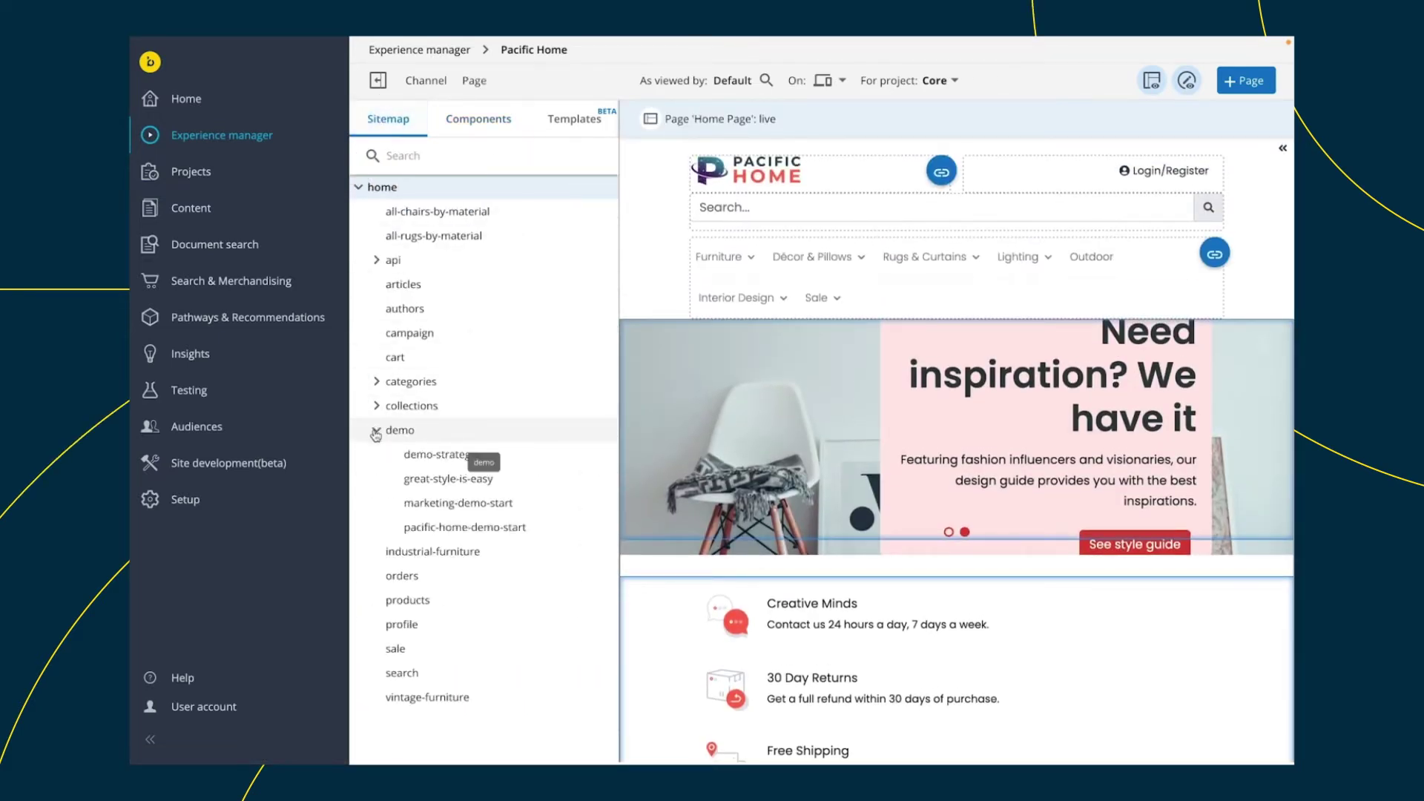
{"action": "left_click", "coordinate": [445, 480]}
{"action": "left_click", "coordinate": [459, 119]}
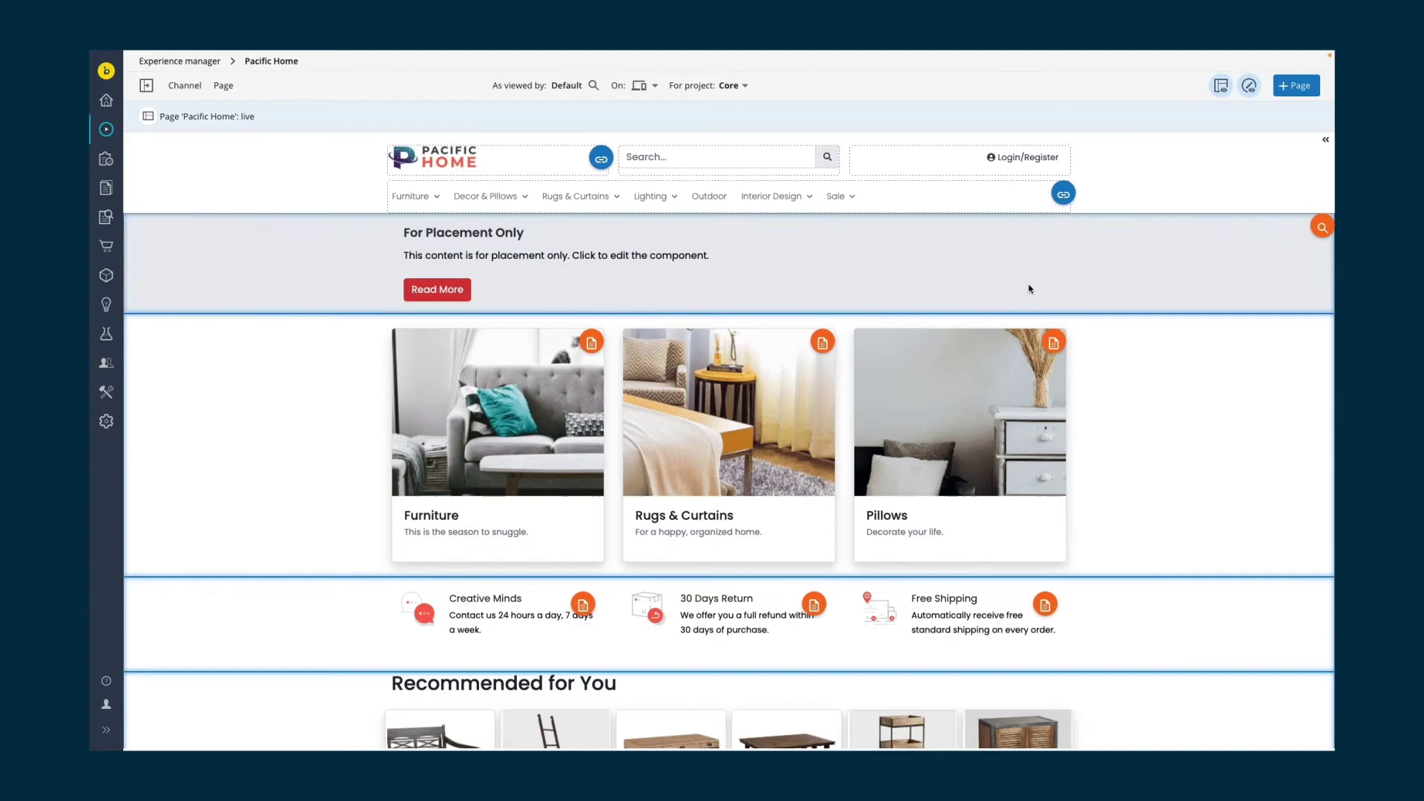
Step: Link the placeholder banner to the 'Great Style is Easy' document
{"action": "left_click", "coordinate": [1307, 469]}
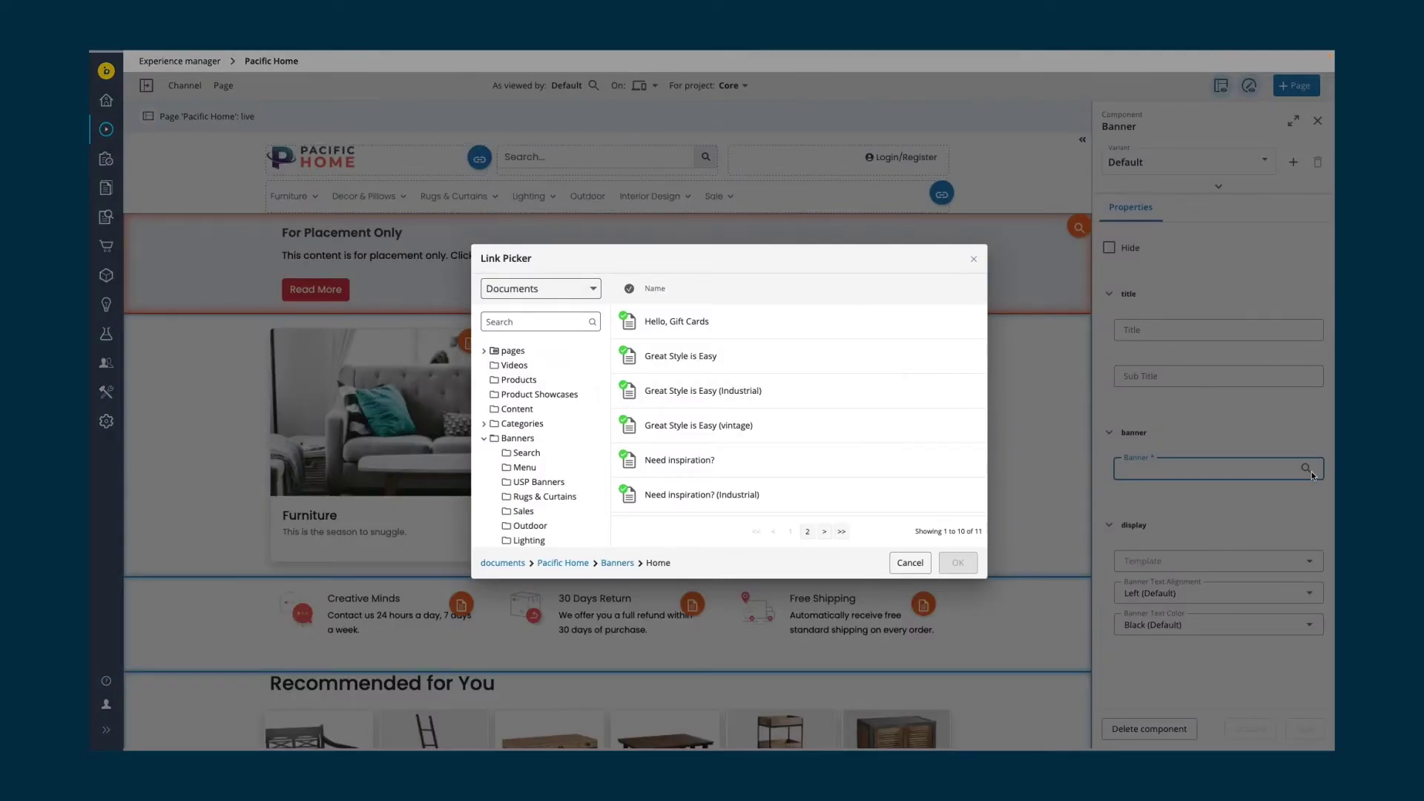
{"action": "left_click", "coordinate": [858, 359]}
{"action": "left_click", "coordinate": [959, 563]}
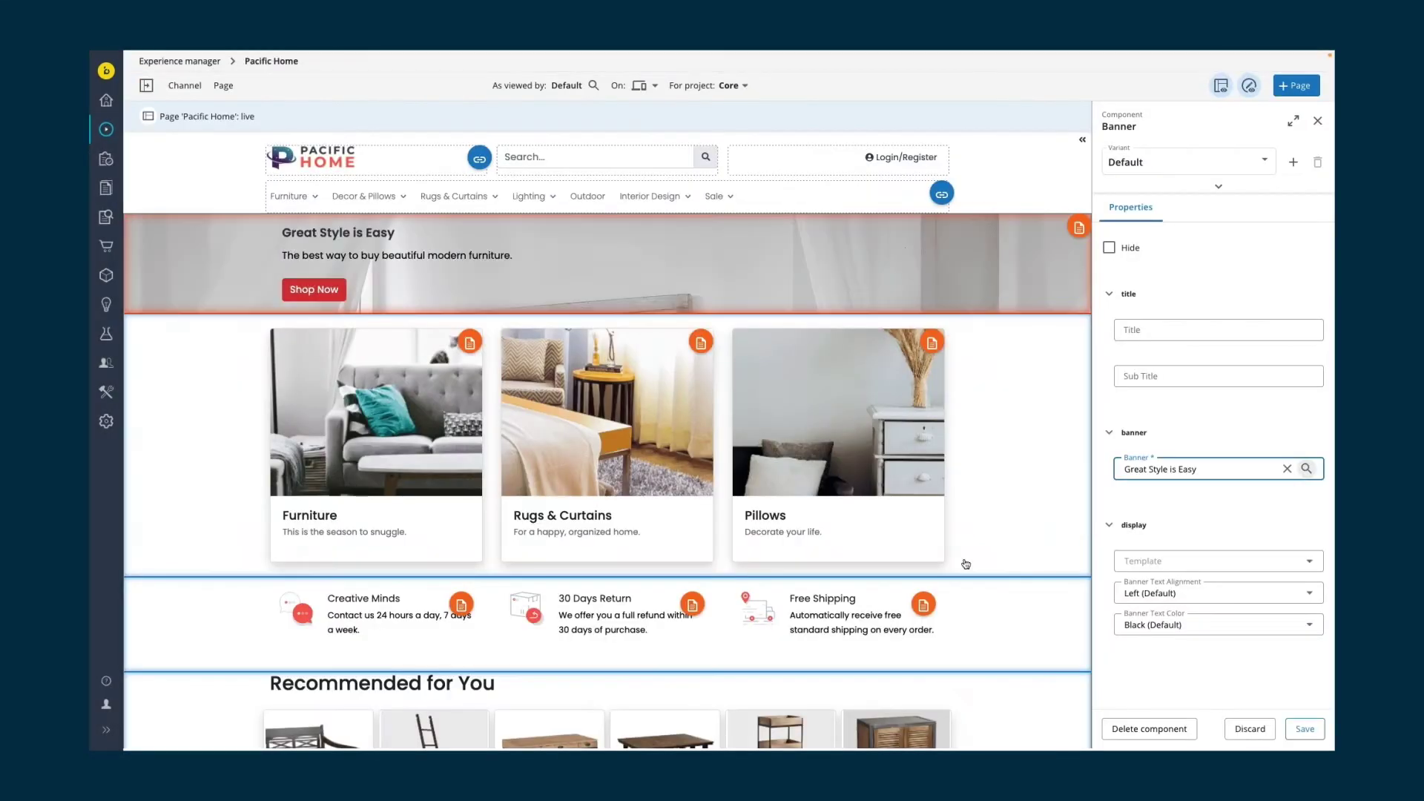
Step: Set the banner to Hero Banner with centred white text and save it
{"action": "left_click", "coordinate": [1177, 563]}
{"action": "left_click", "coordinate": [1166, 591]}
{"action": "left_click", "coordinate": [1166, 594]}
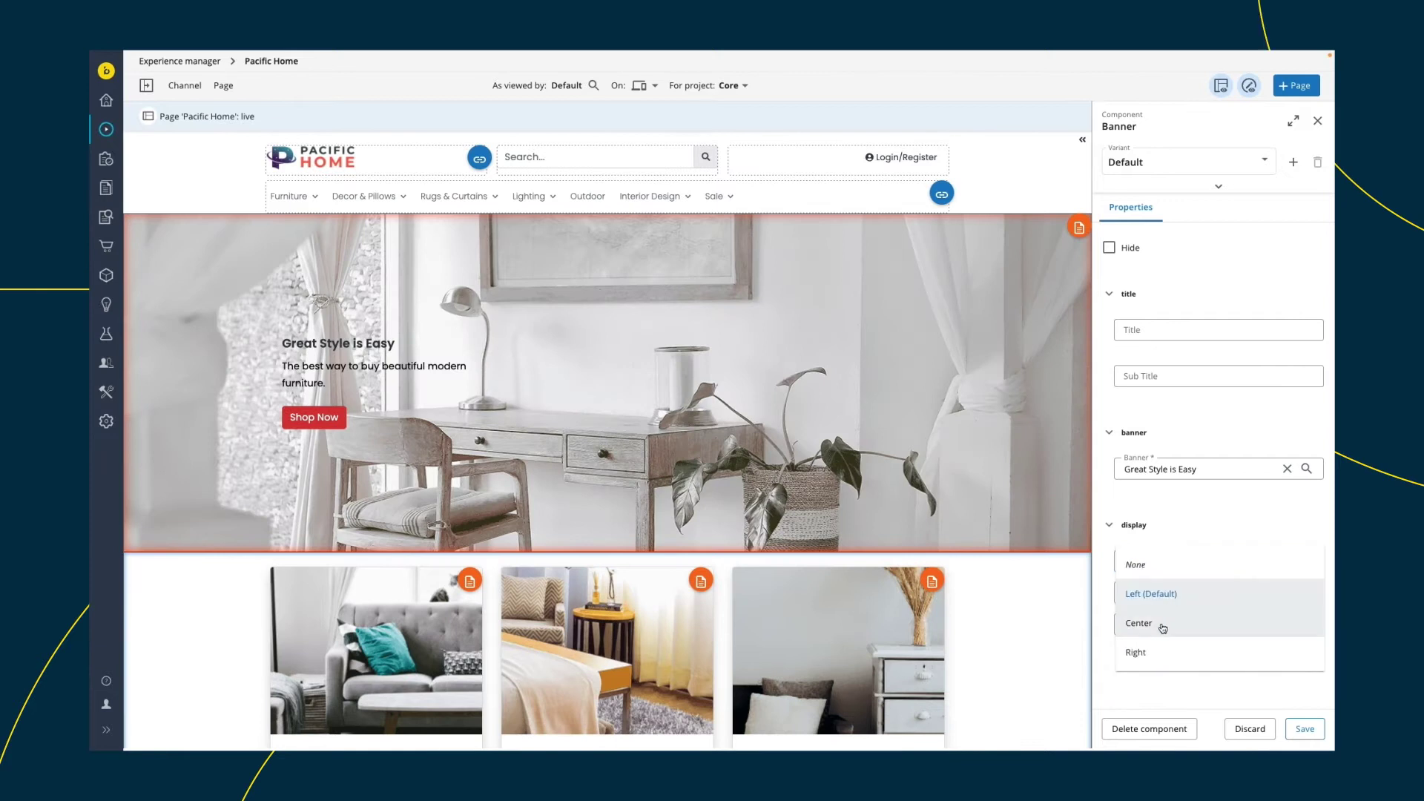
{"action": "left_click", "coordinate": [1167, 627]}
{"action": "left_click", "coordinate": [1166, 596]}
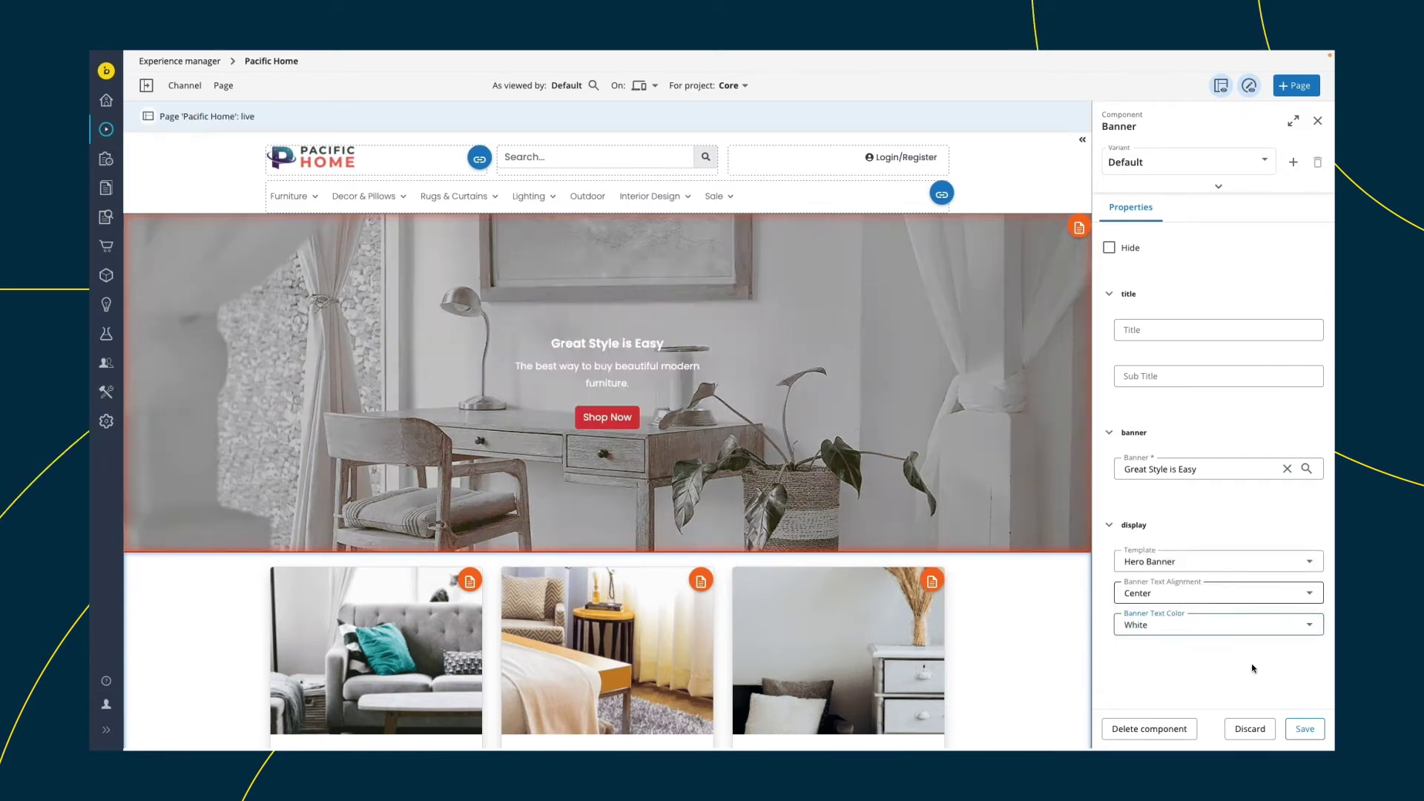
{"action": "left_click", "coordinate": [1304, 729]}
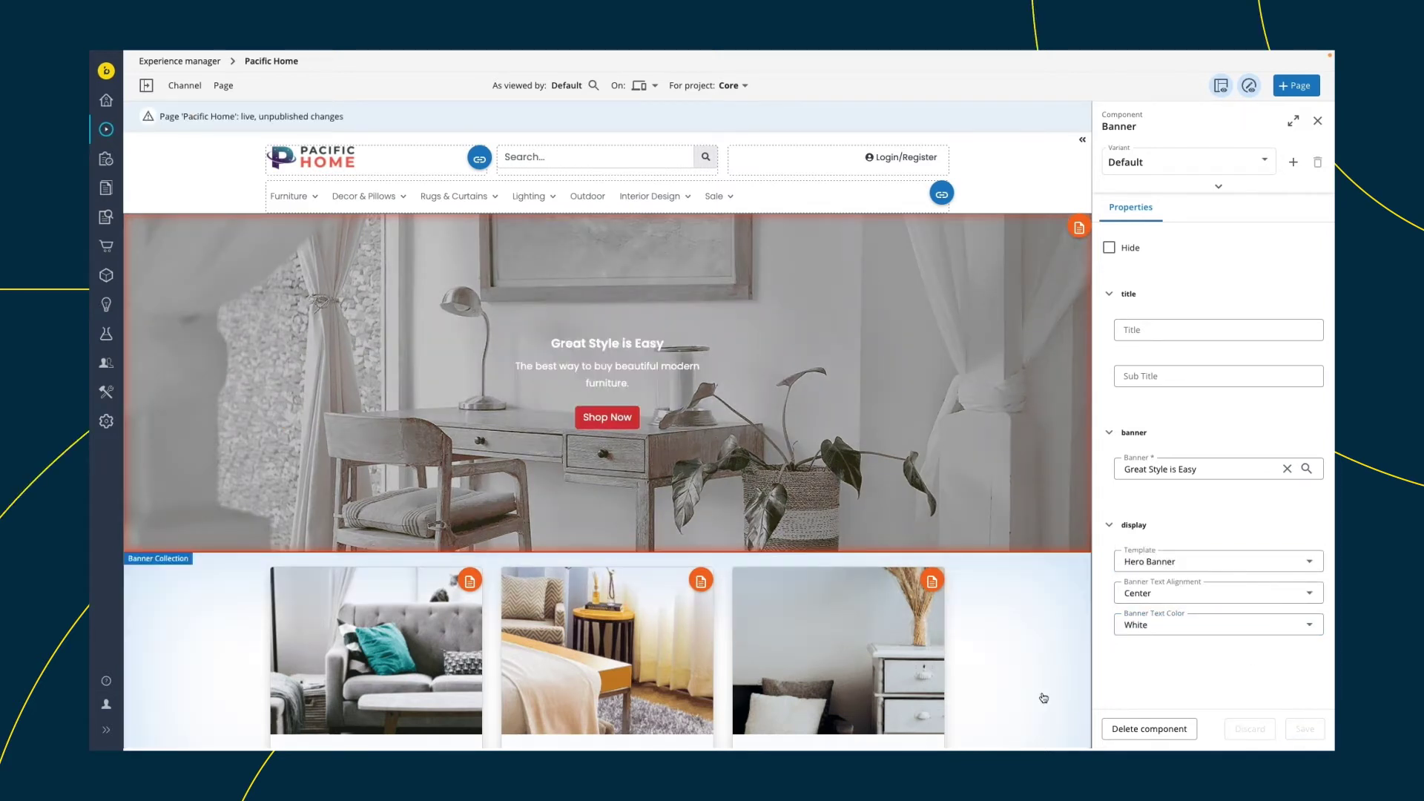
{"action": "scroll", "coordinate": [1040, 667], "scroll_direction": "down", "scroll_amount": 5}
Step: Set Banner 4 of the category collection to the Lighting document found by searching 'light'
{"action": "left_click", "coordinate": [1063, 551]}
{"action": "left_click", "coordinate": [1306, 289]}
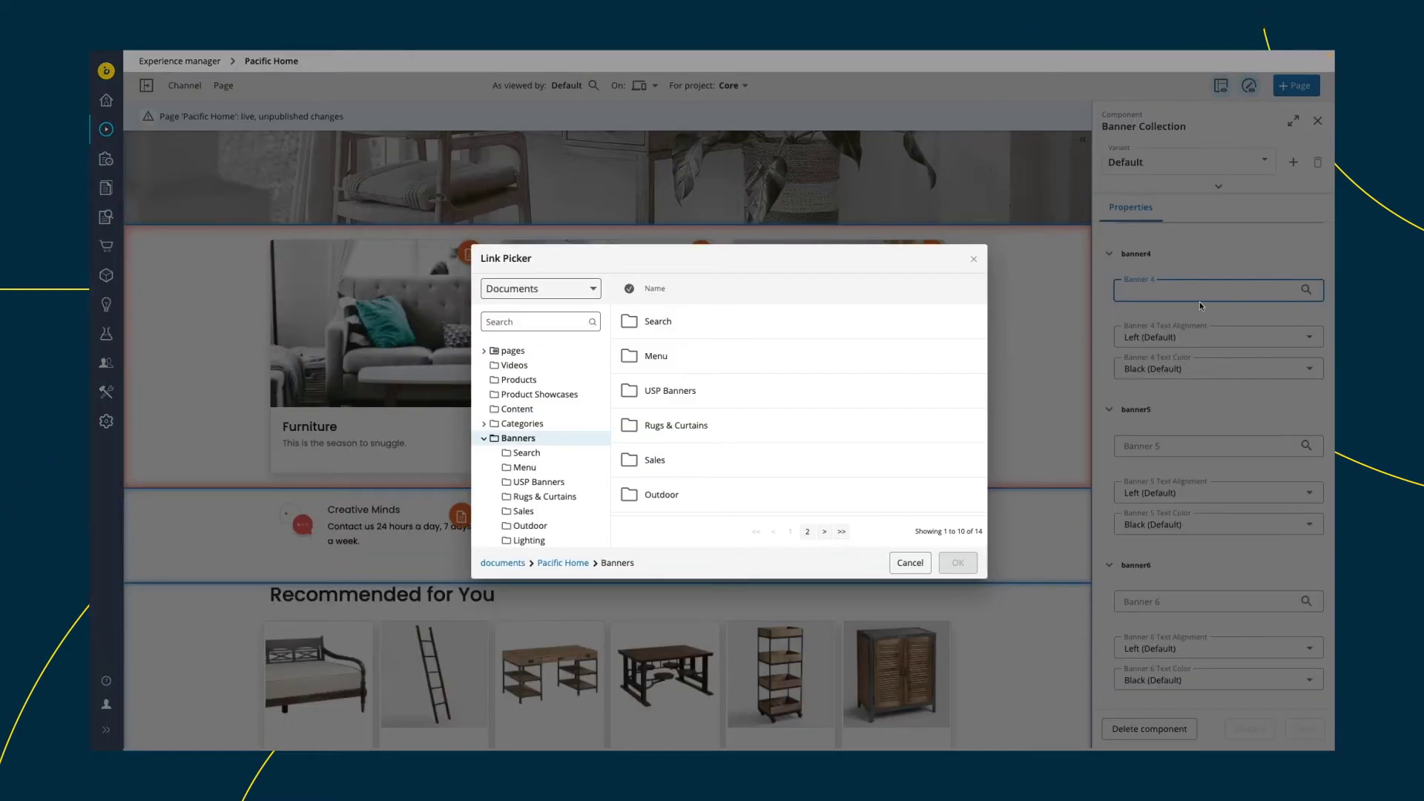
{"action": "left_click", "coordinate": [563, 320]}
{"action": "type", "text": "light"}
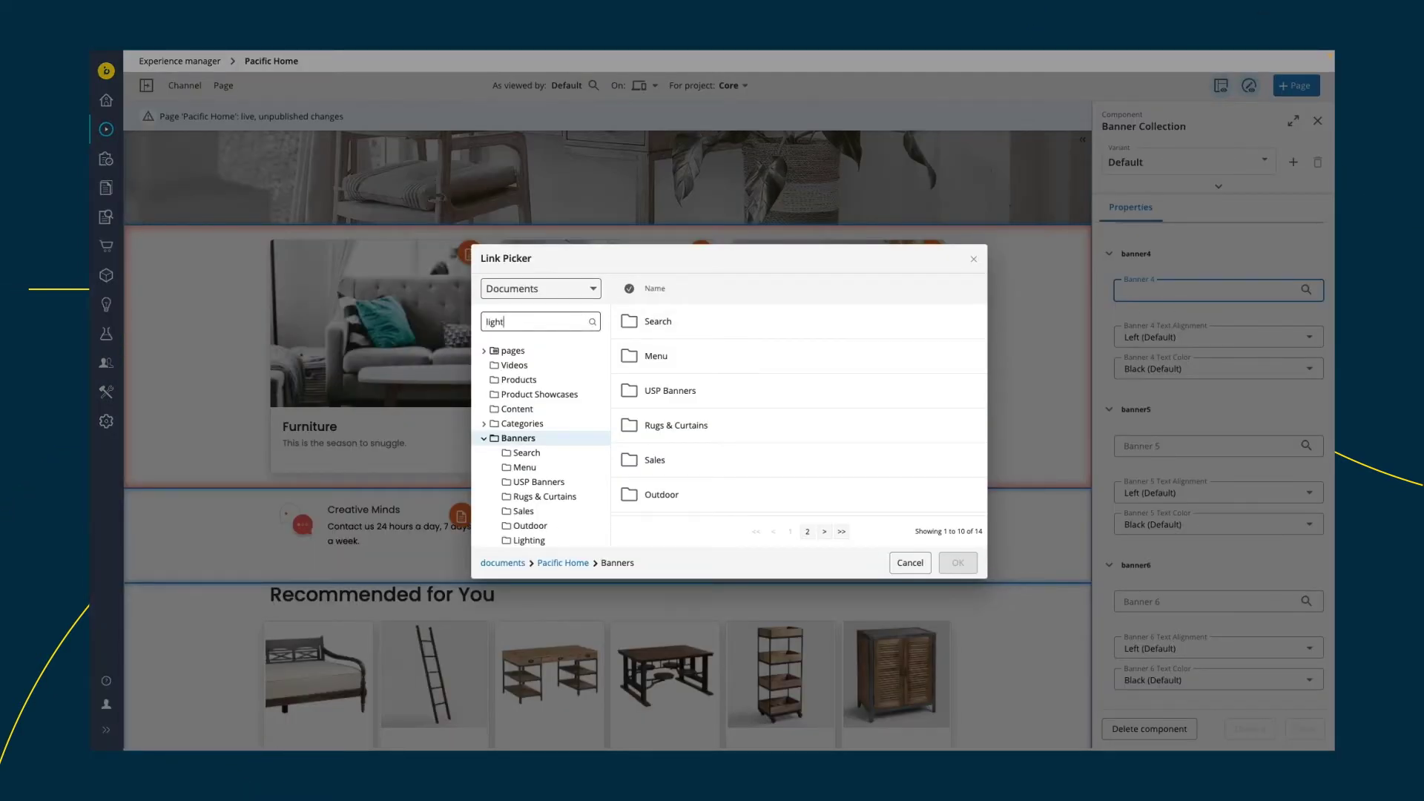
{"action": "key", "text": "Return"}
{"action": "left_click", "coordinate": [674, 426]}
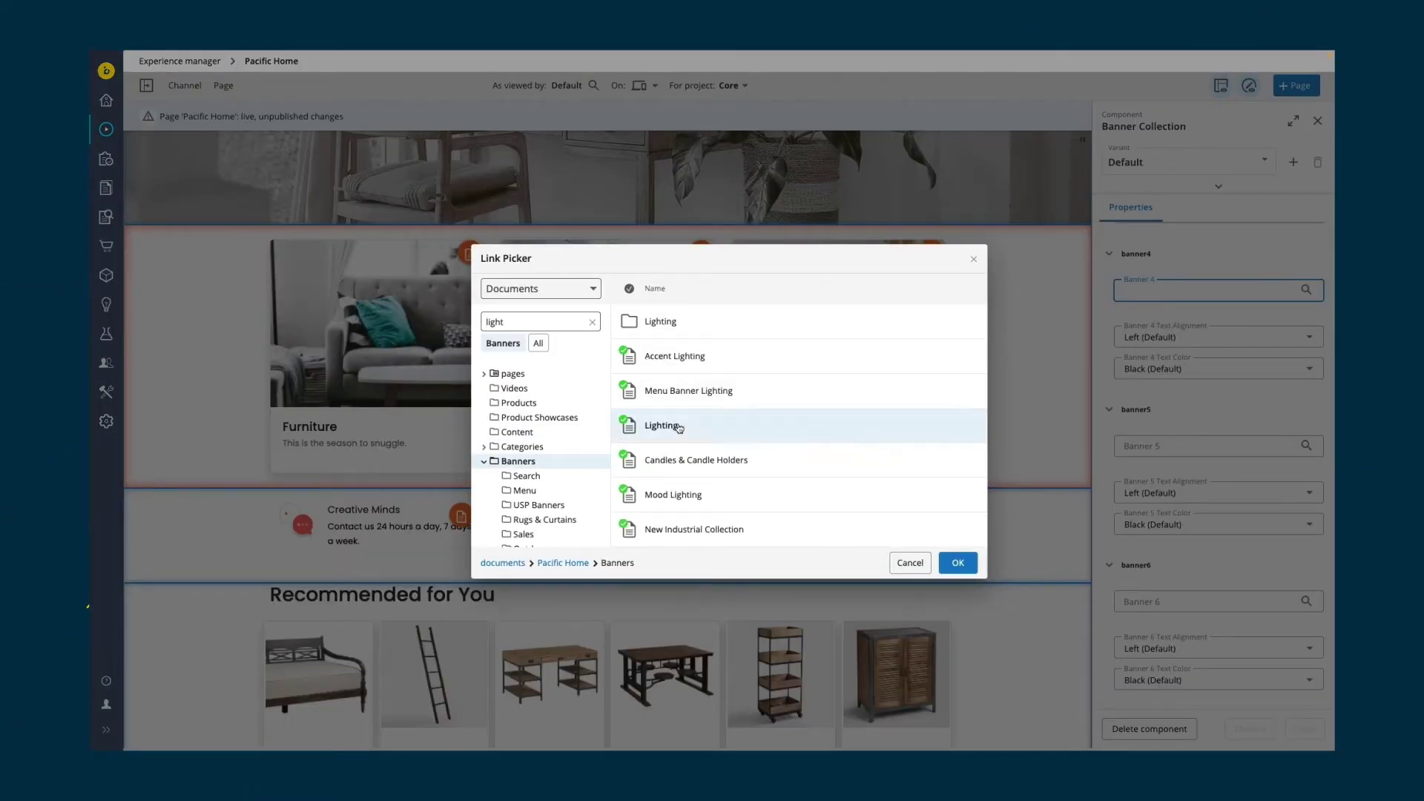
{"action": "left_click", "coordinate": [958, 563]}
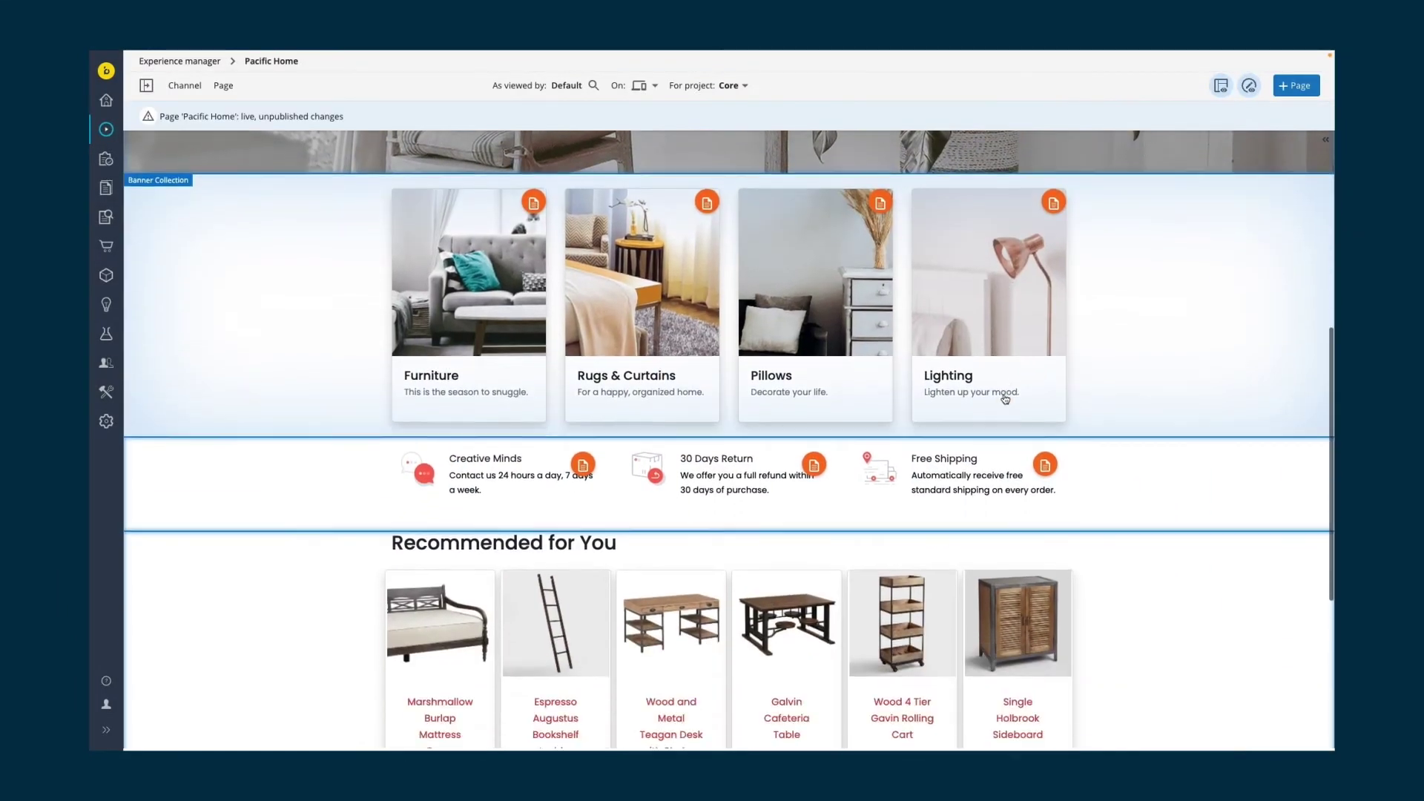
{"action": "scroll", "coordinate": [1024, 367], "scroll_direction": "down", "scroll_amount": 5}
{"action": "left_click_drag", "start_coordinate": [1017, 323], "coordinate": [1030, 207]}
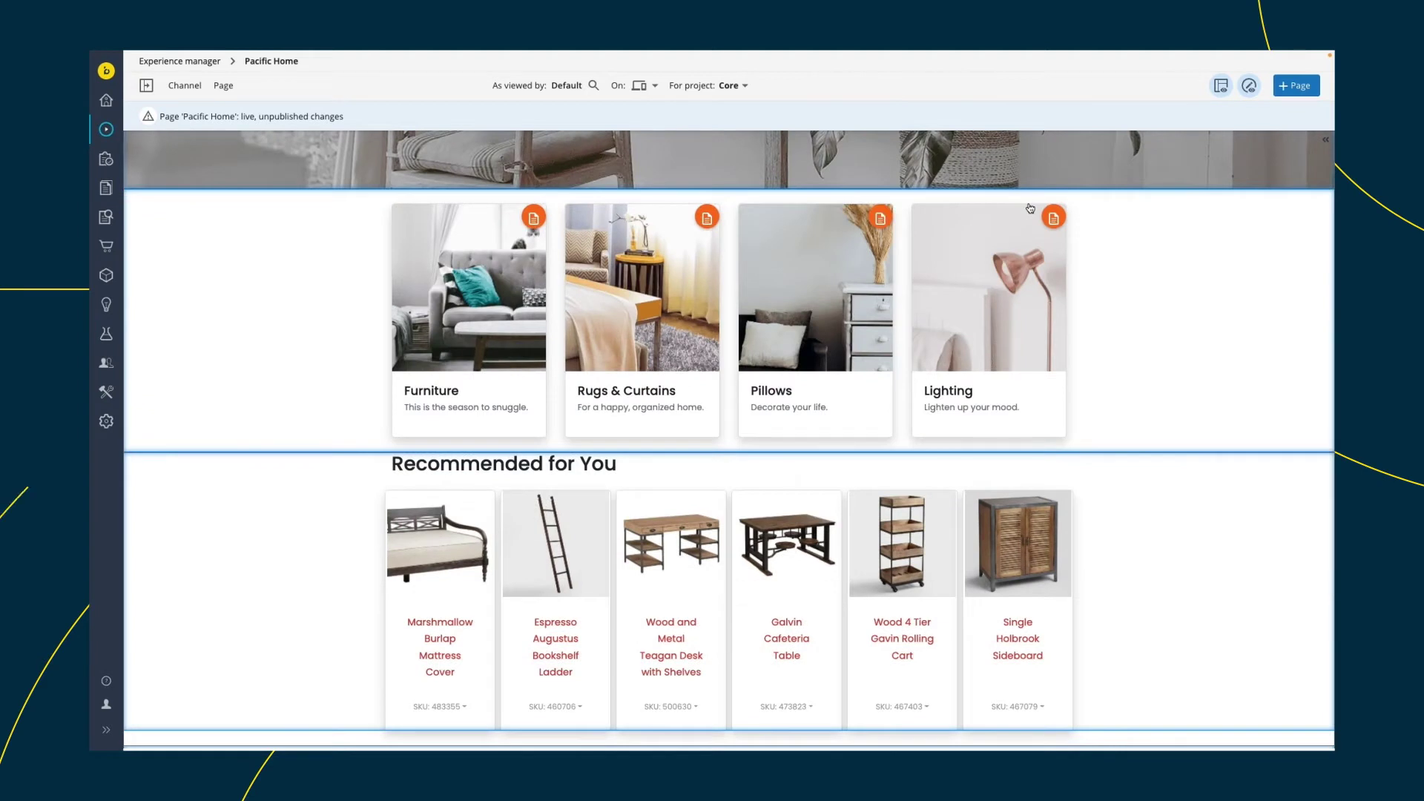
{"action": "scroll", "coordinate": [1031, 208], "scroll_direction": "down", "scroll_amount": 3}
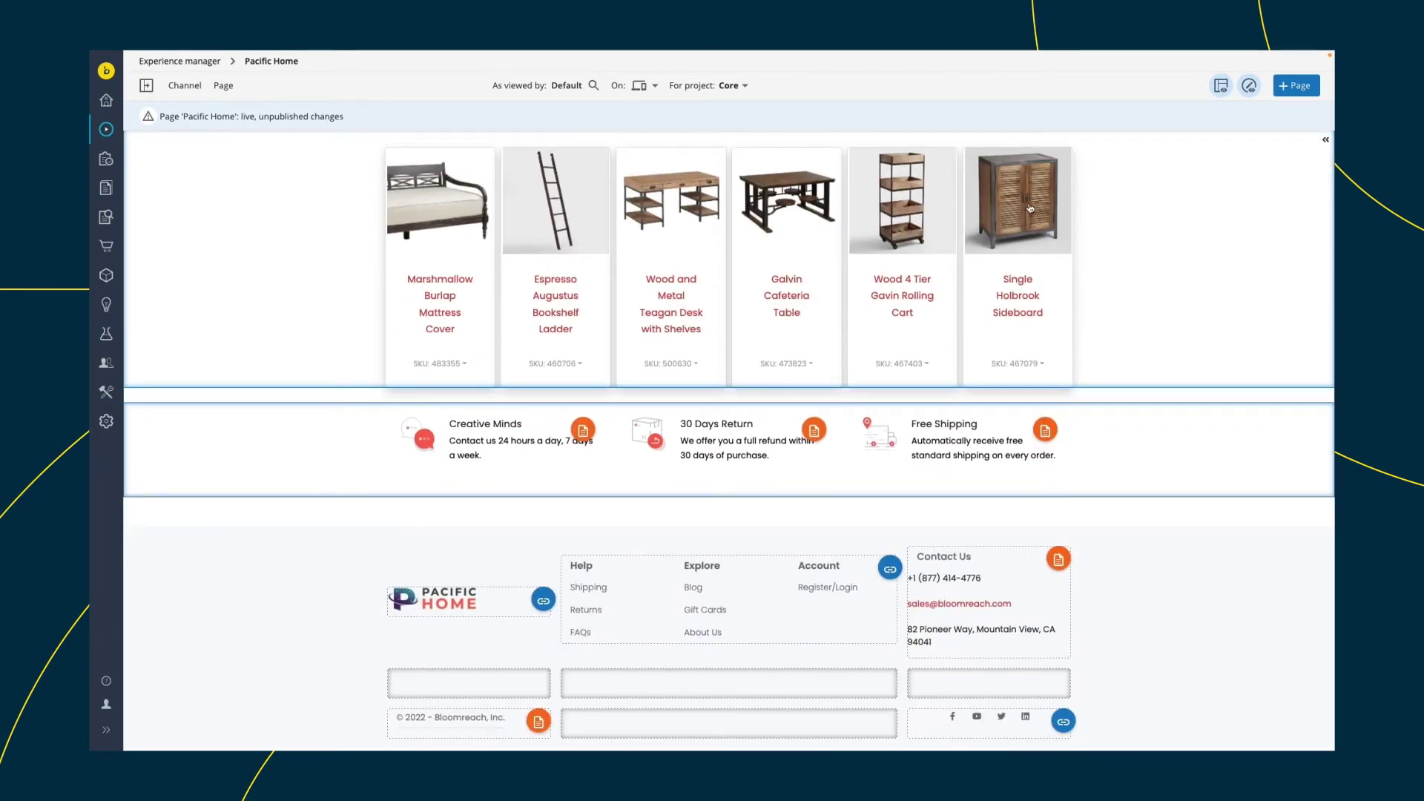
Step: Add a Product Grid (Search) component below the features row and select it for editing
{"action": "left_click", "coordinate": [145, 87]}
{"action": "scroll", "coordinate": [217, 474], "scroll_direction": "down", "scroll_amount": 5}
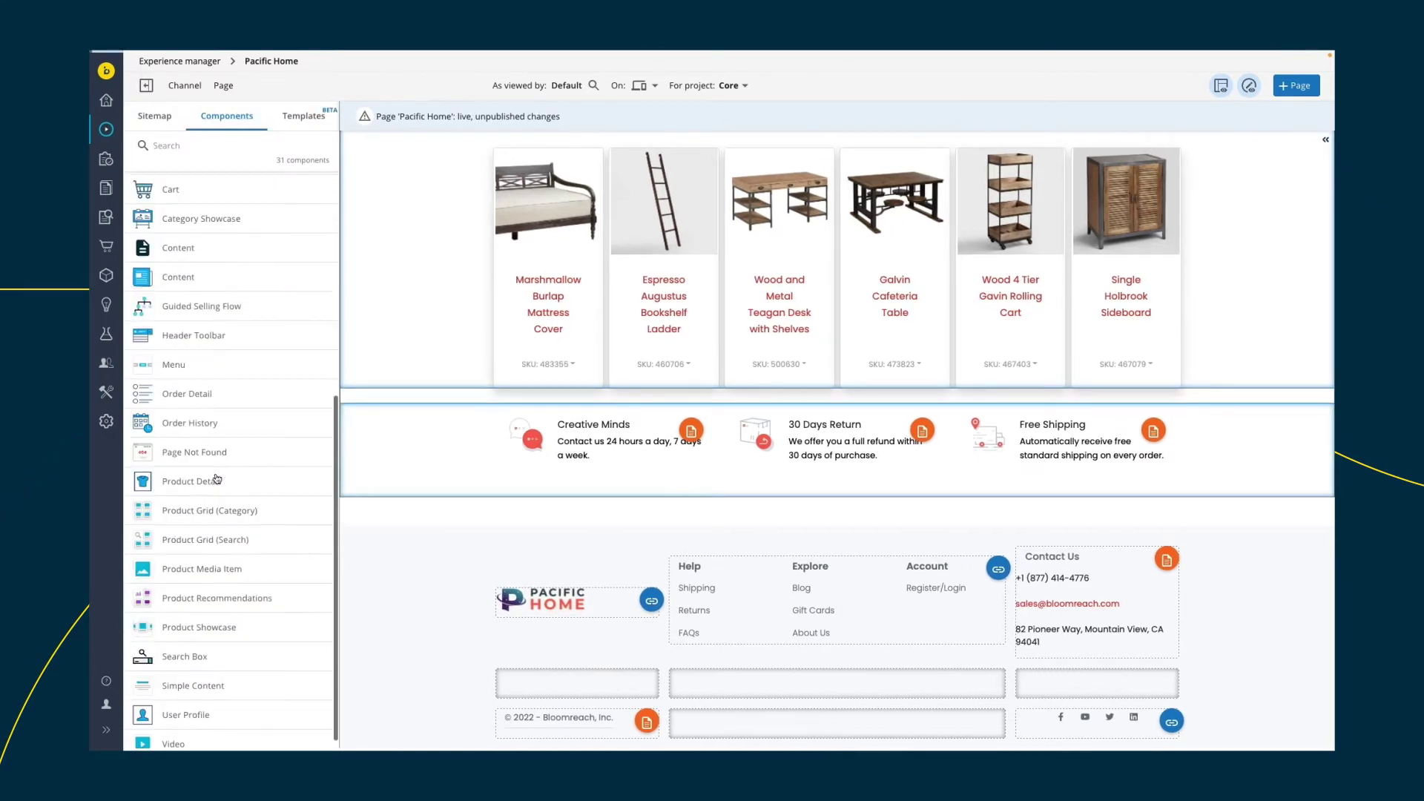
{"action": "left_click", "coordinate": [251, 532]}
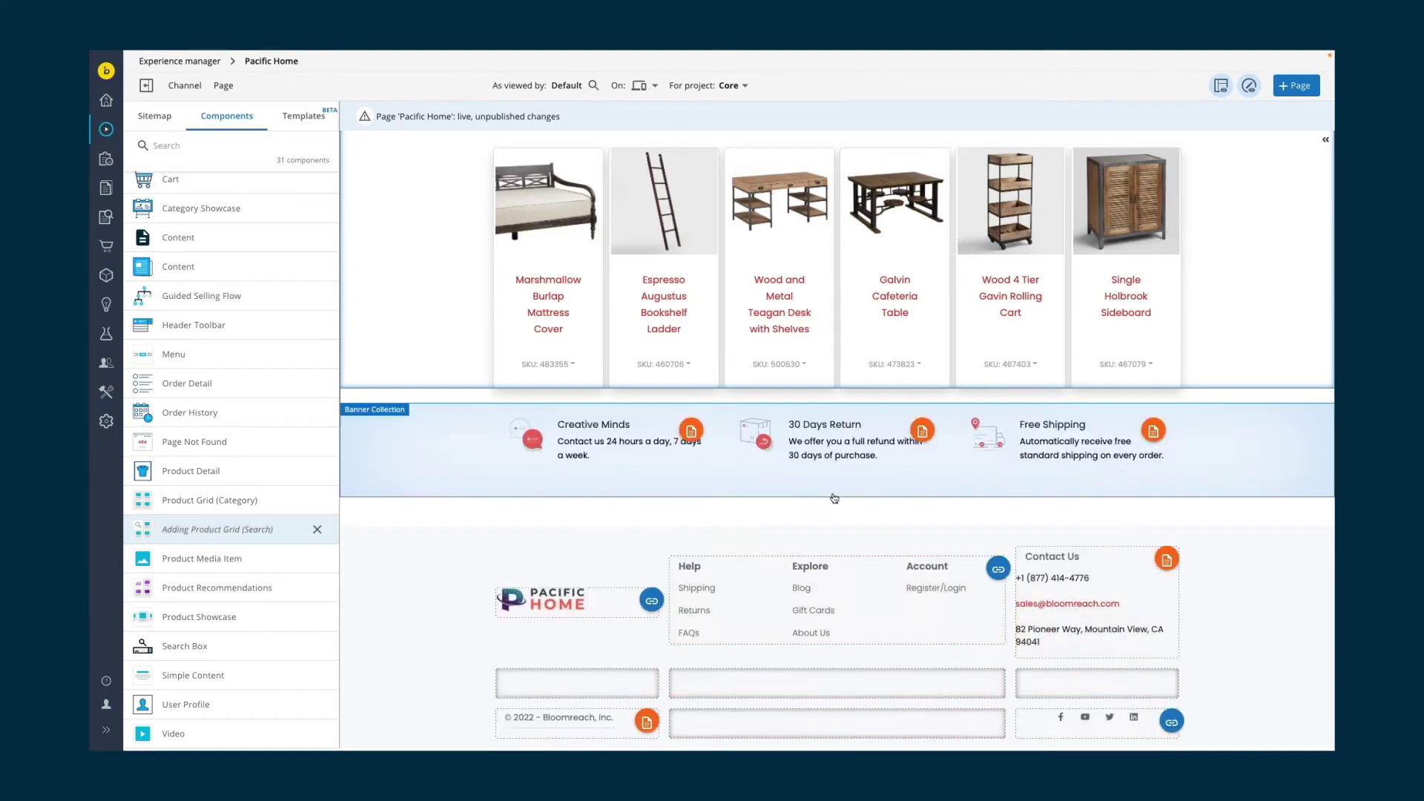
{"action": "left_click", "coordinate": [833, 500]}
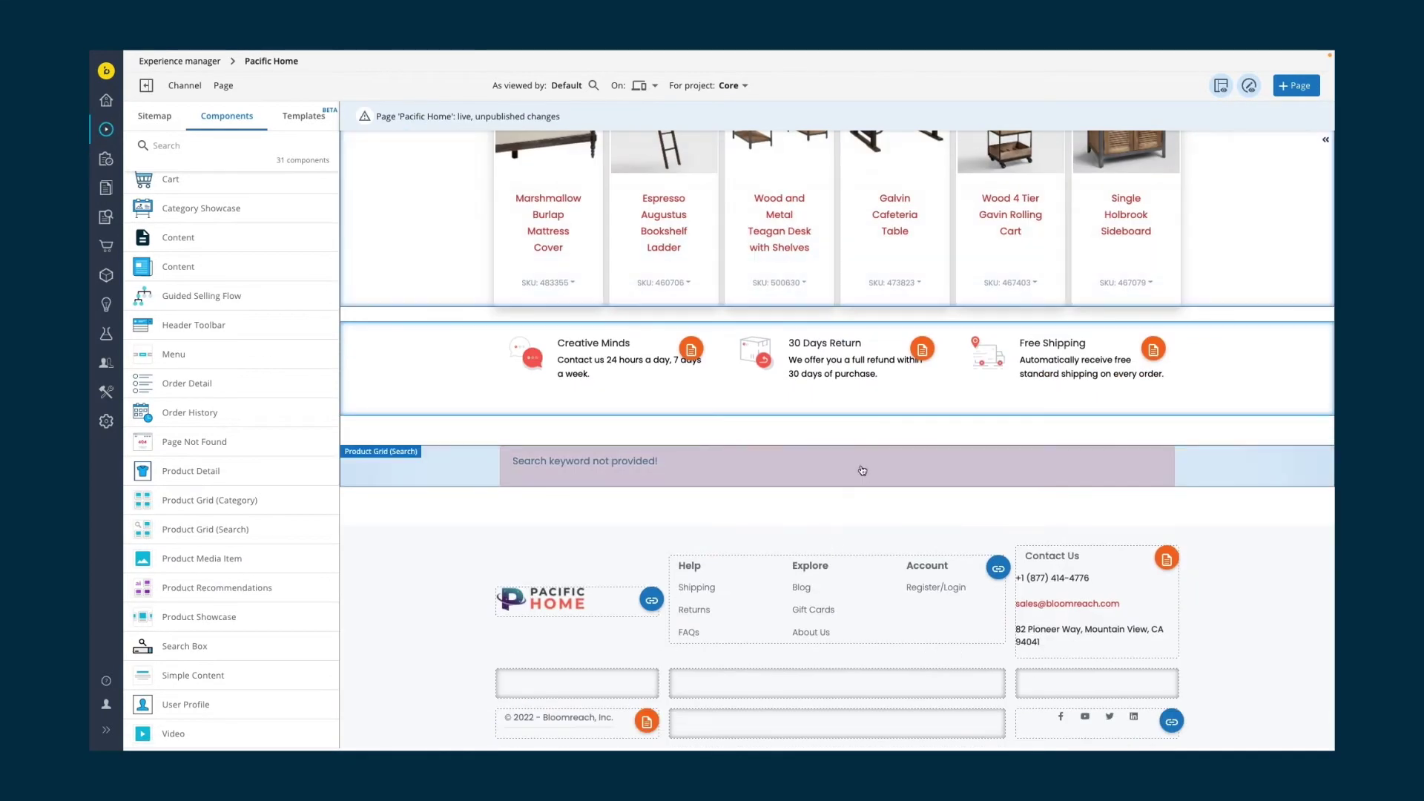
{"action": "left_click", "coordinate": [862, 471]}
{"action": "left_click", "coordinate": [146, 86]}
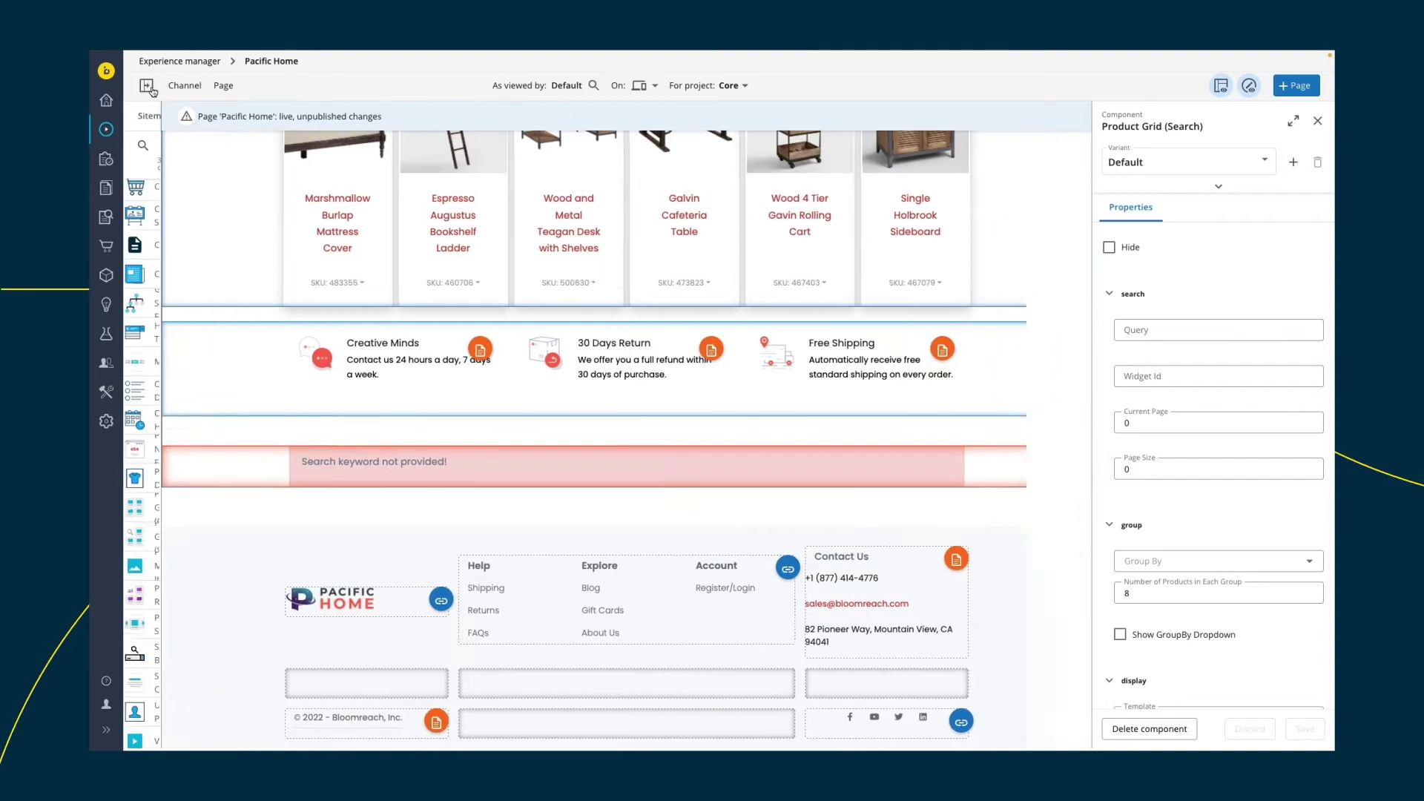
Step: Set the grid to query 'modern', 4 products in 4 columns, caption 'Modern Style', and save
{"action": "left_click", "coordinate": [1167, 334]}
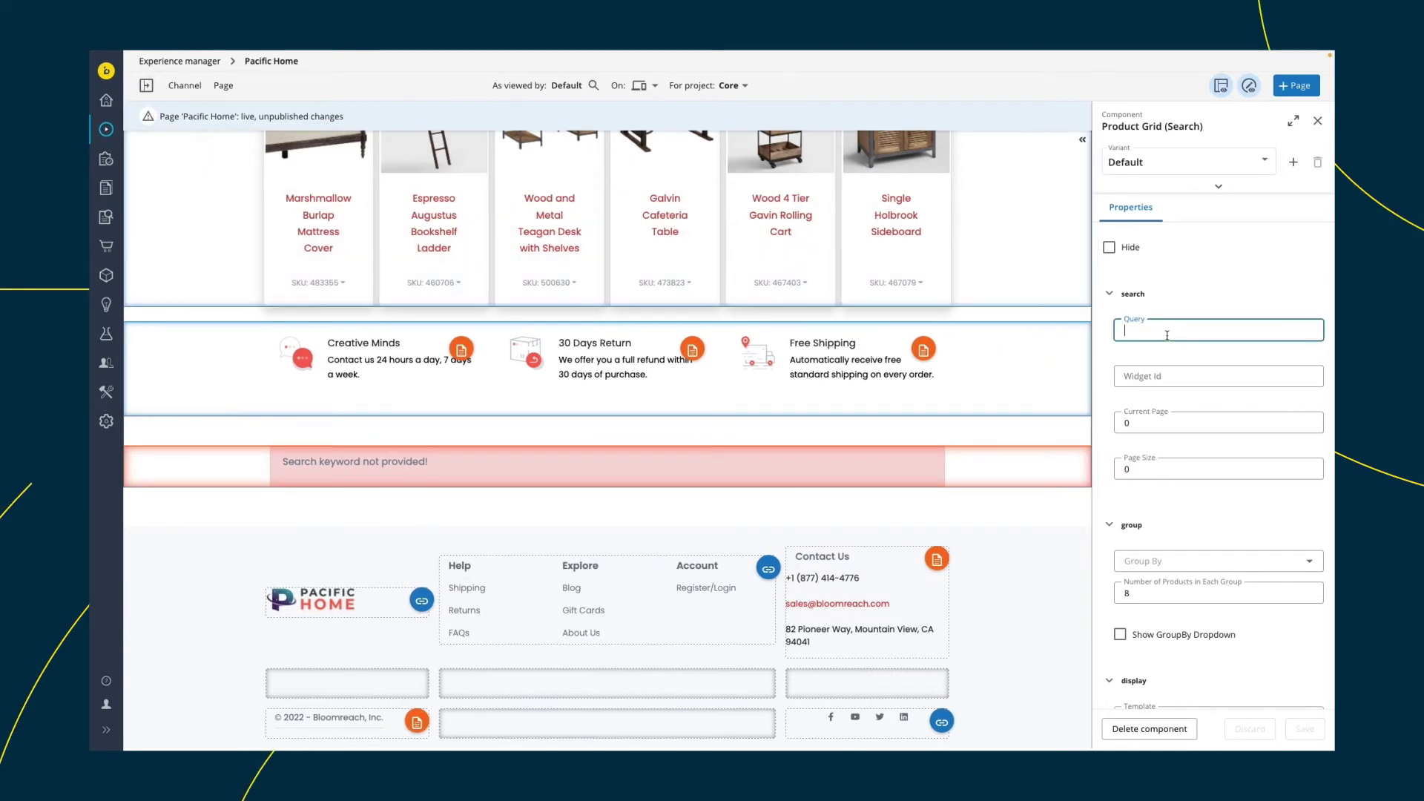
{"action": "type", "text": "modern"}
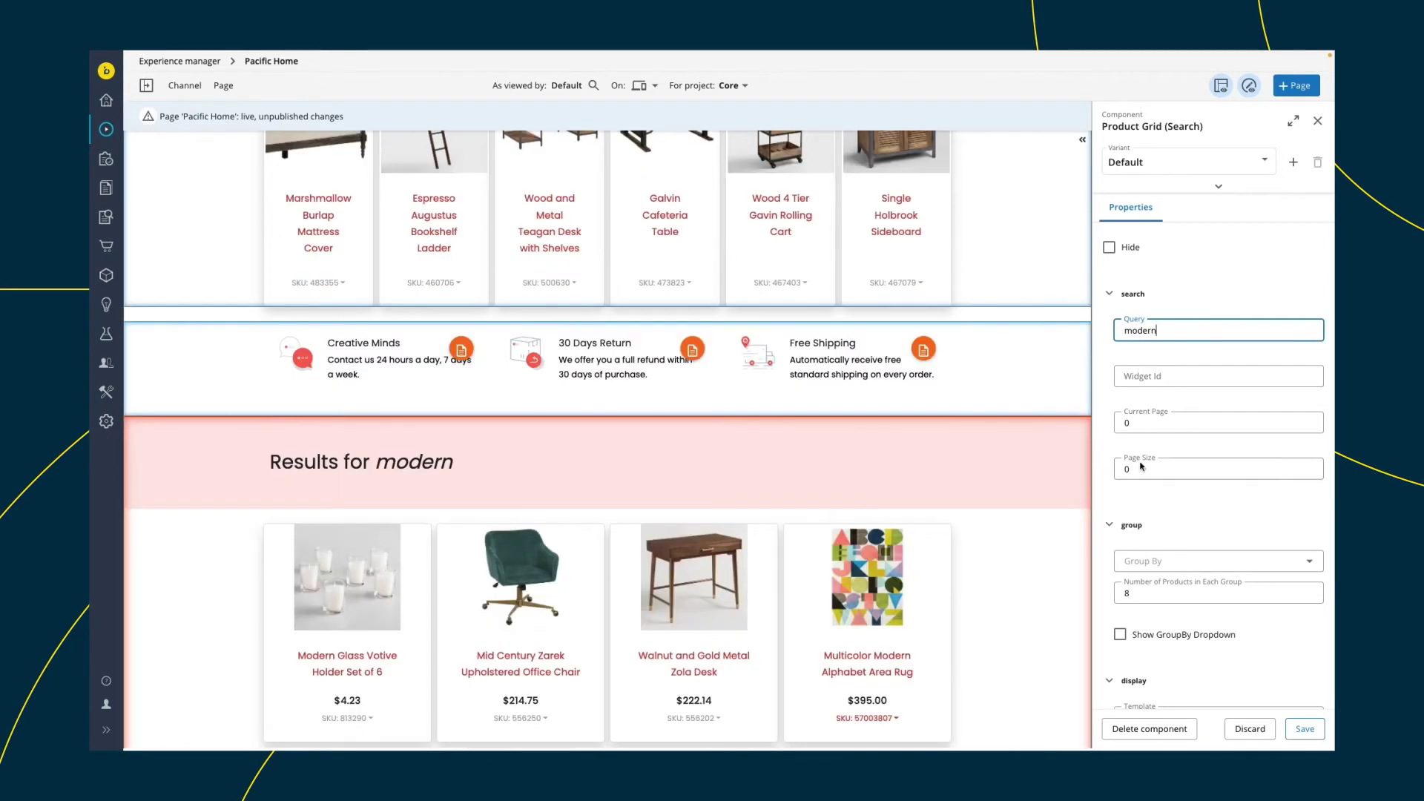
{"action": "left_click", "coordinate": [1120, 469]}
{"action": "type", "text": "4"}
{"action": "scroll", "coordinate": [1129, 546], "scroll_direction": "down", "scroll_amount": 3}
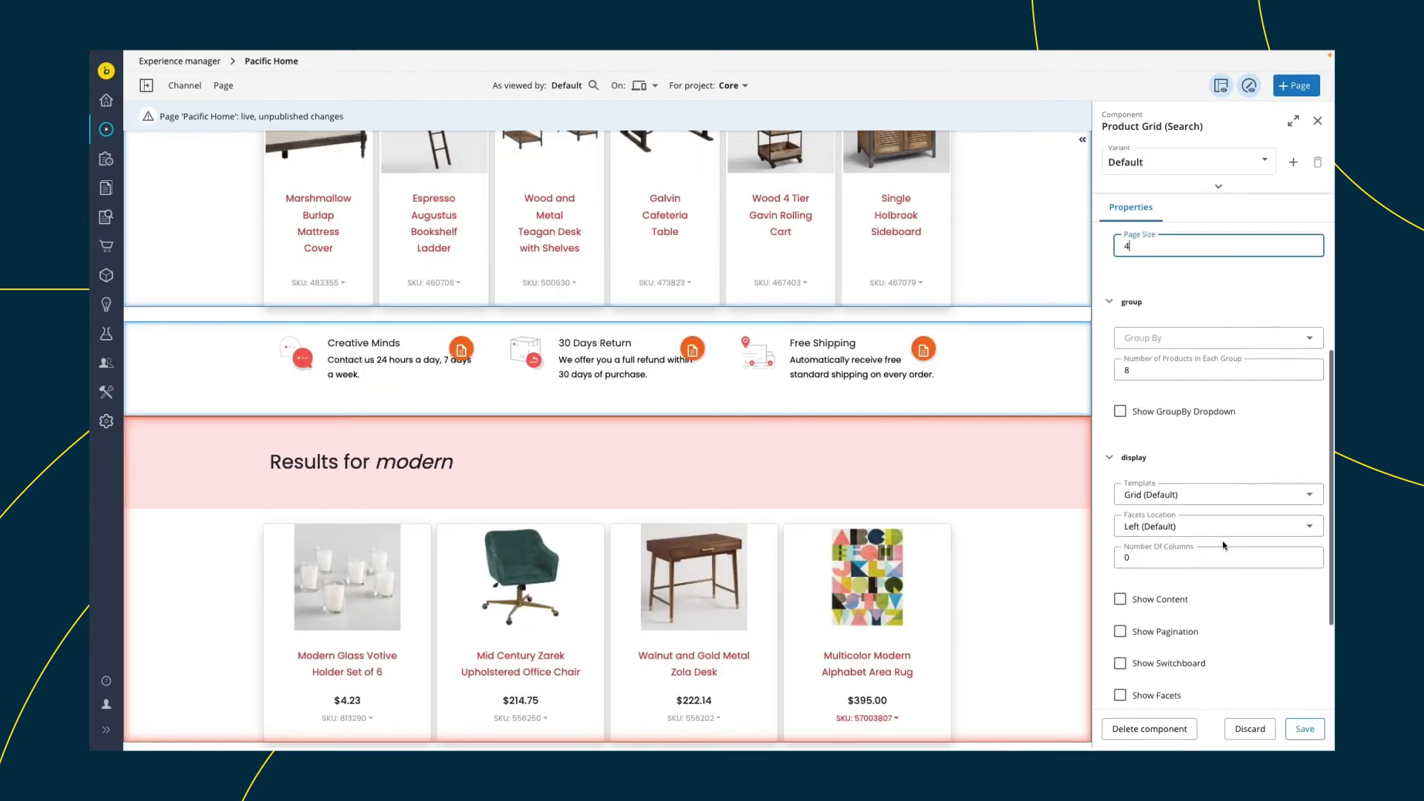
{"action": "left_click", "coordinate": [1119, 525]}
{"action": "type", "text": "4"}
{"action": "scroll", "coordinate": [1231, 586], "scroll_direction": "down", "scroll_amount": 1}
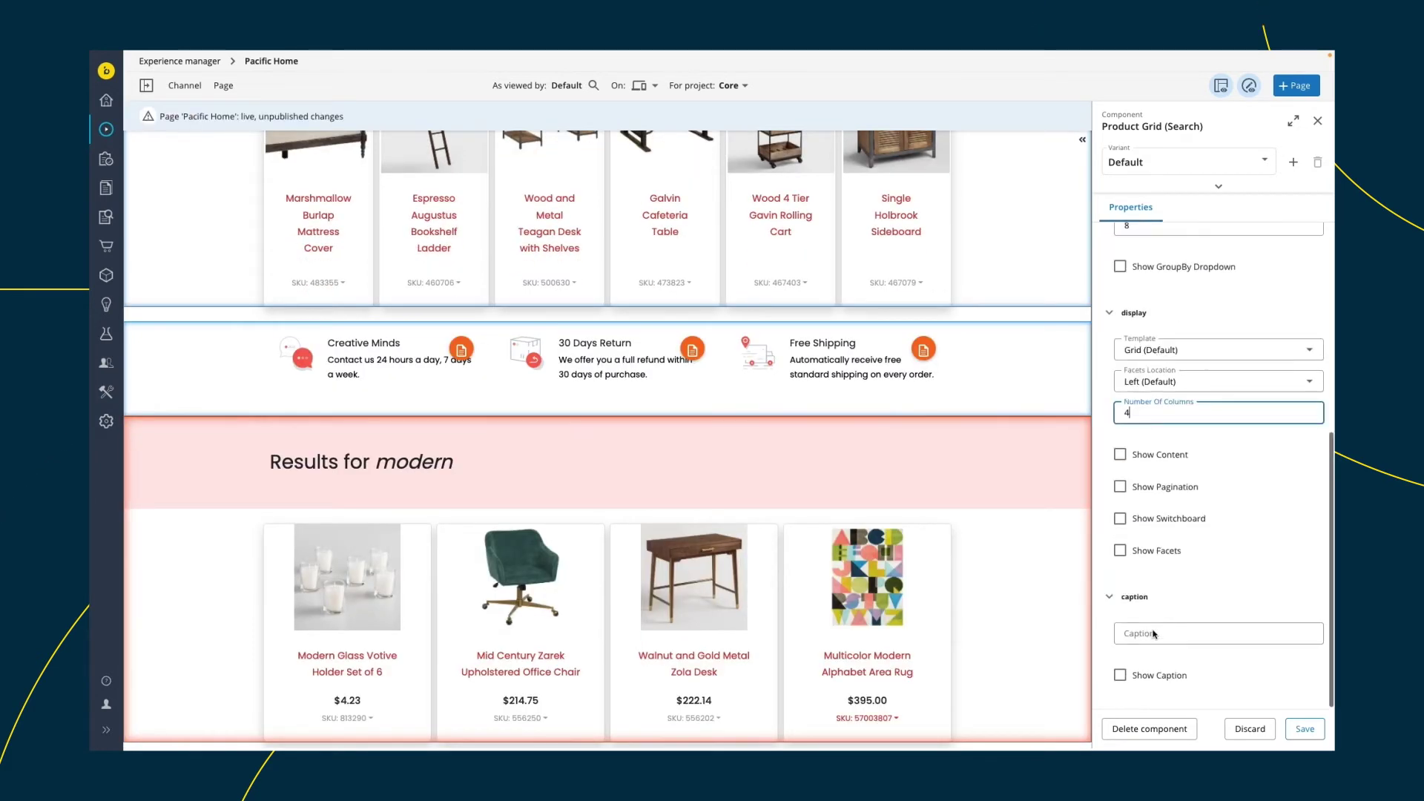
{"action": "left_click", "coordinate": [1141, 635]}
{"action": "type", "text": "Modern S"}
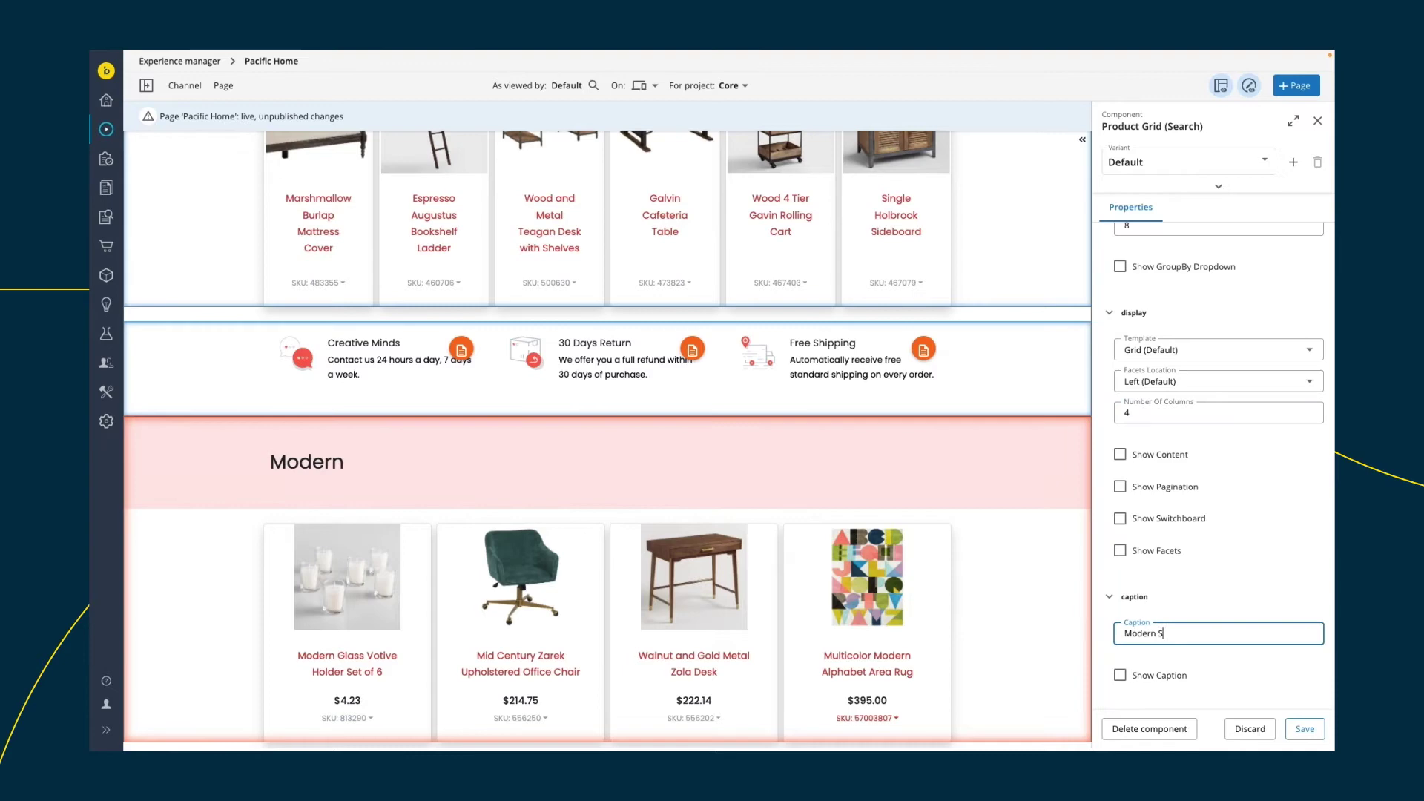
{"action": "type", "text": "tyle"}
{"action": "left_click", "coordinate": [1305, 729]}
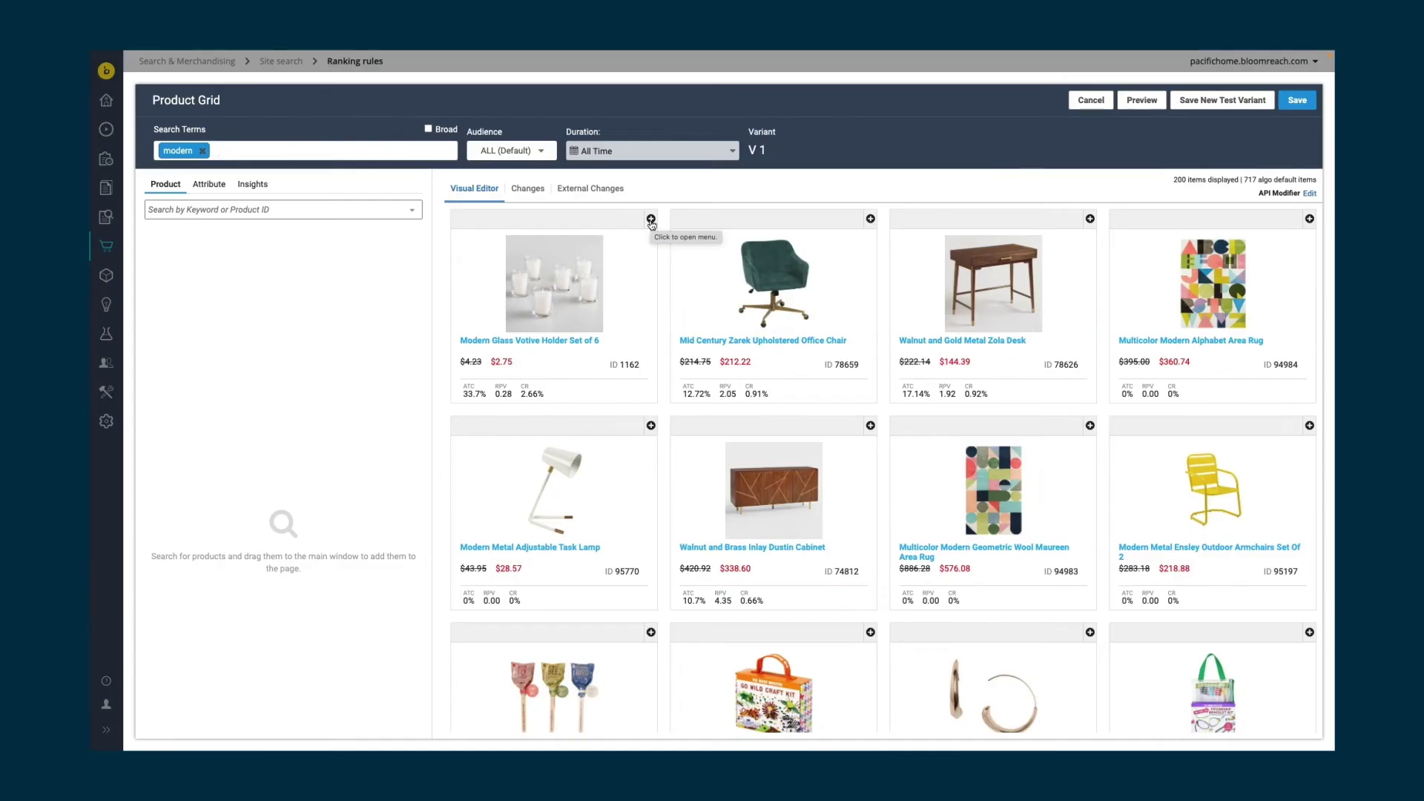
Step: In Ranking rules bury the votive holder to the bottom and move the alphabet rug first
{"action": "left_click", "coordinate": [651, 219]}
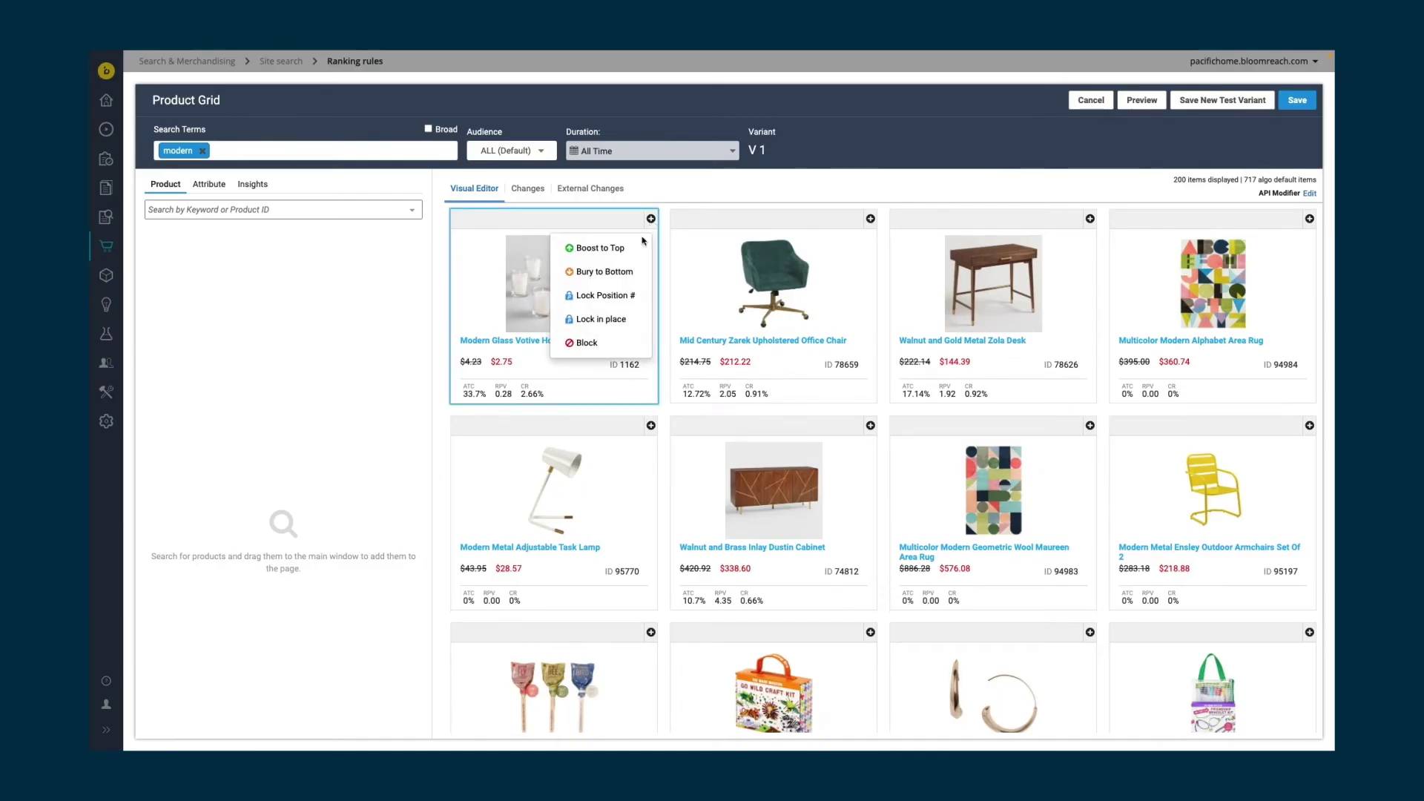
{"action": "left_click", "coordinate": [616, 274]}
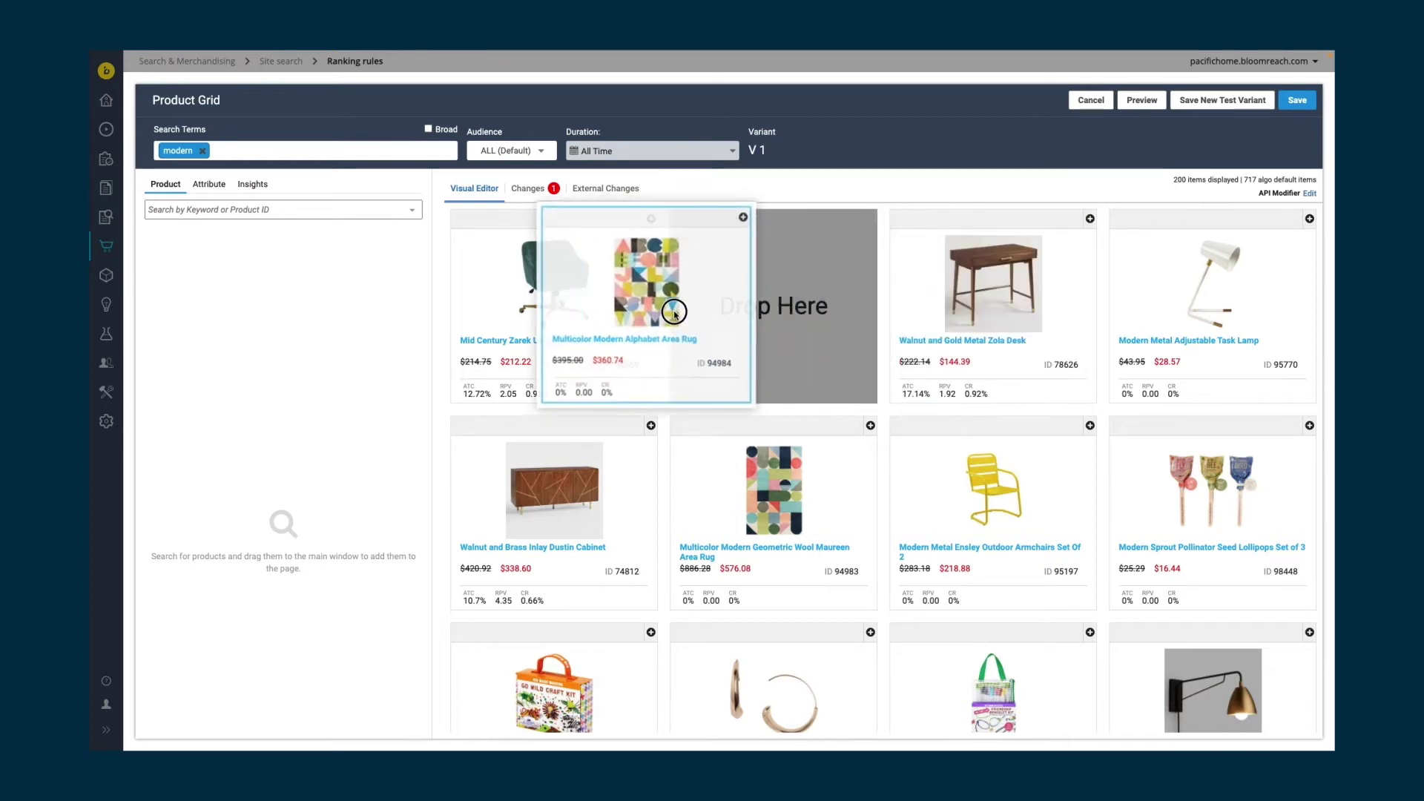
{"action": "left_click_drag", "start_coordinate": [1023, 318], "coordinate": [632, 318]}
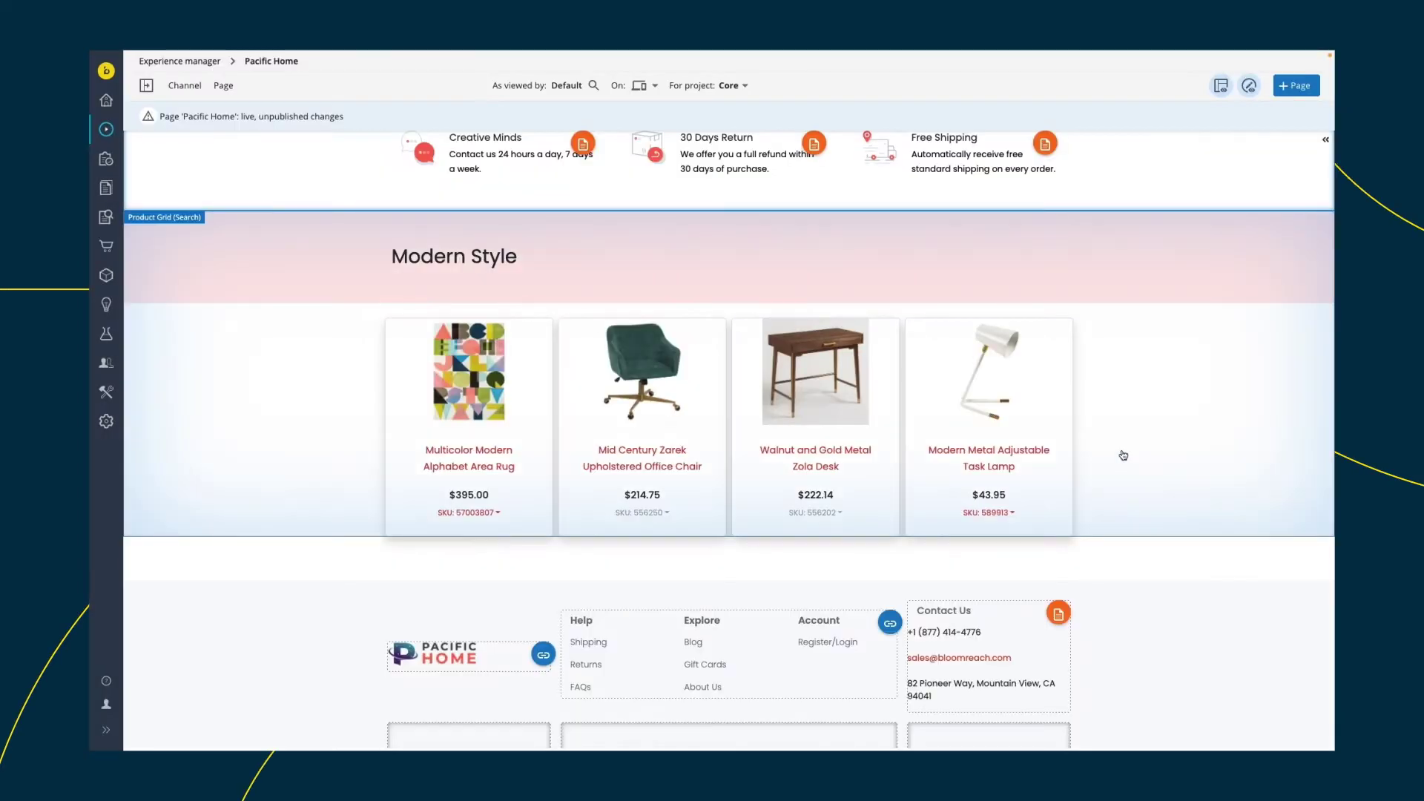
Step: Create an Industrial variant of the product grid targeted at the Pacific Home Campaign Industrial segment
{"action": "left_click", "coordinate": [1119, 456]}
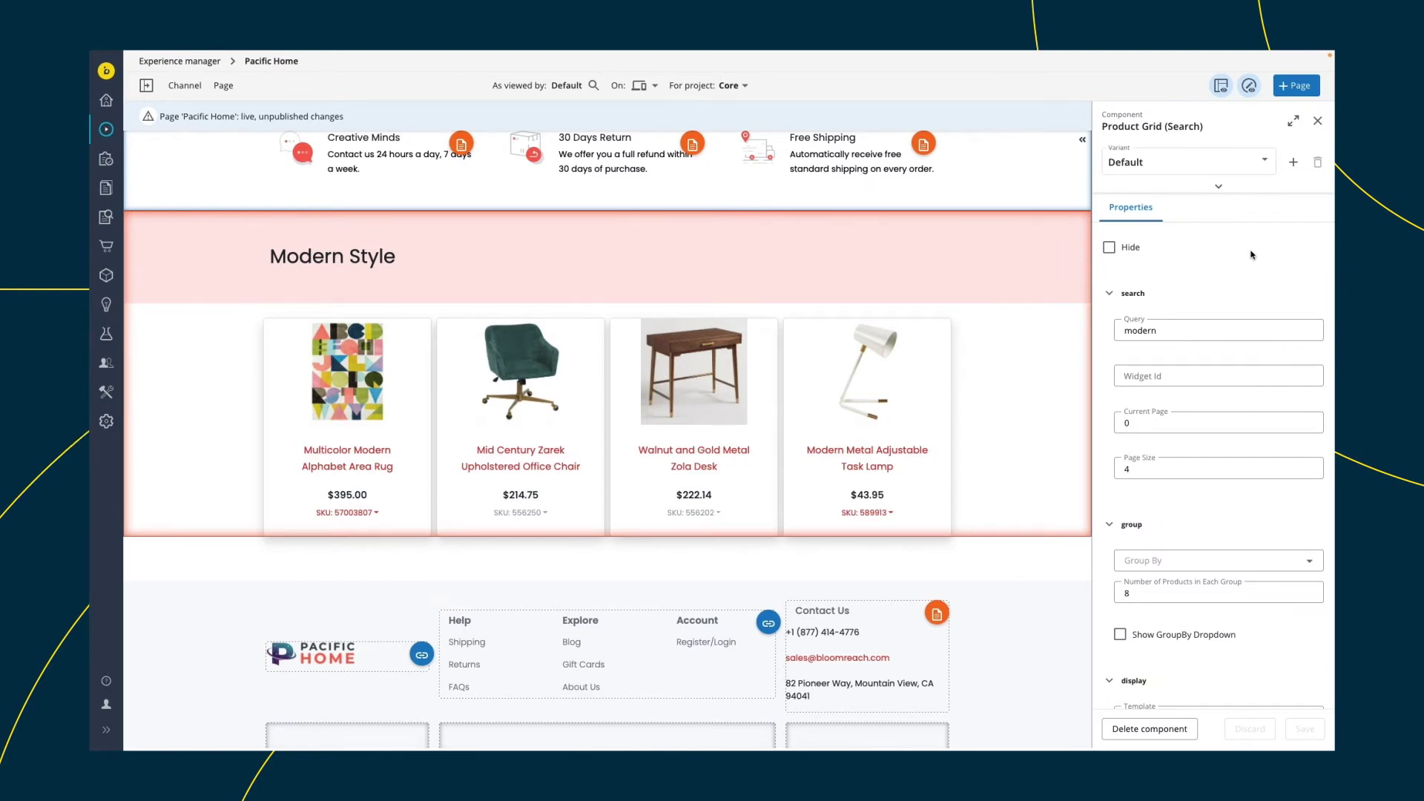
{"action": "left_click", "coordinate": [1294, 164]}
{"action": "left_click", "coordinate": [810, 439]}
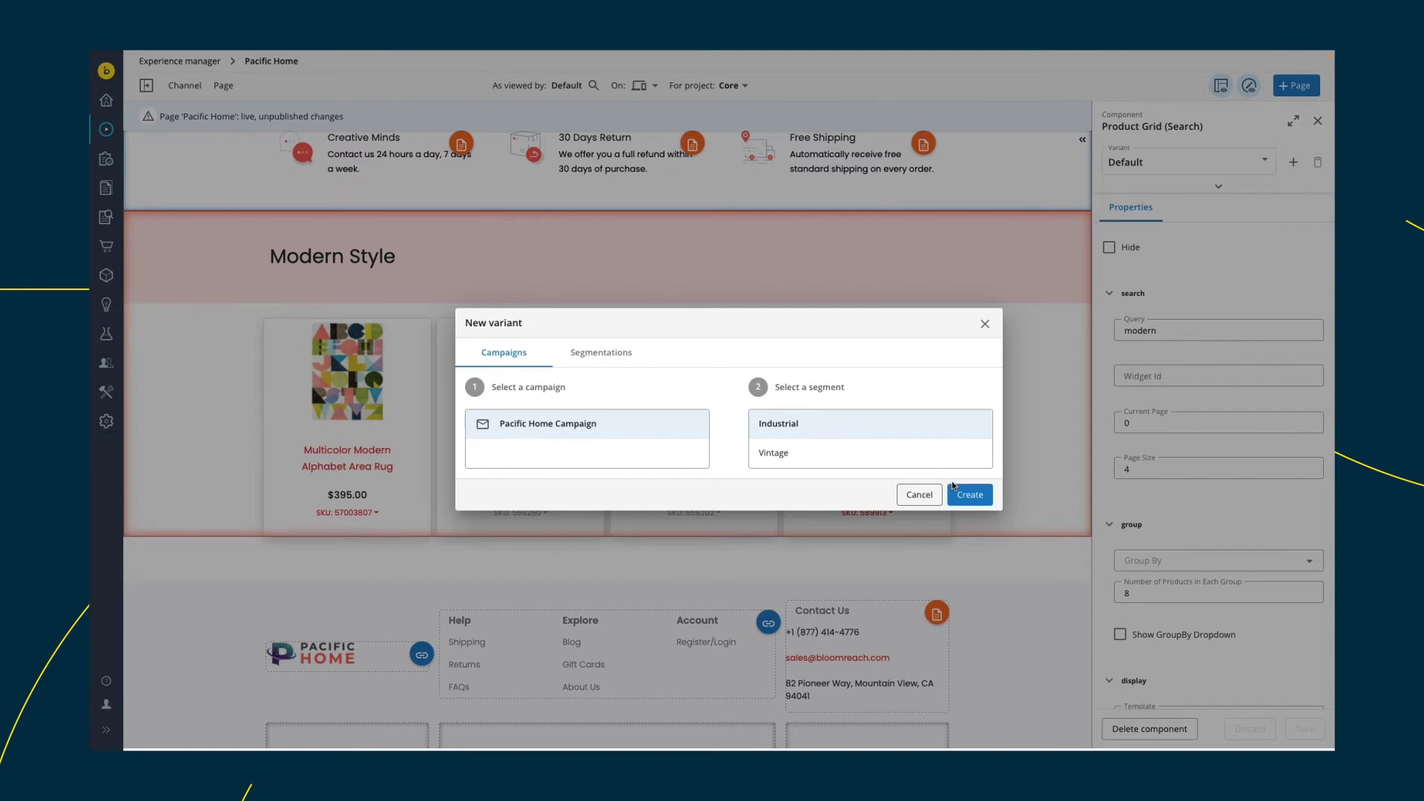
{"action": "left_click", "coordinate": [964, 494]}
Step: Change the Industrial variant's query to 'industrial' and caption to 'Industrial Style', then save
{"action": "left_click", "coordinate": [1141, 331]}
{"action": "double_click", "coordinate": [1140, 331]}
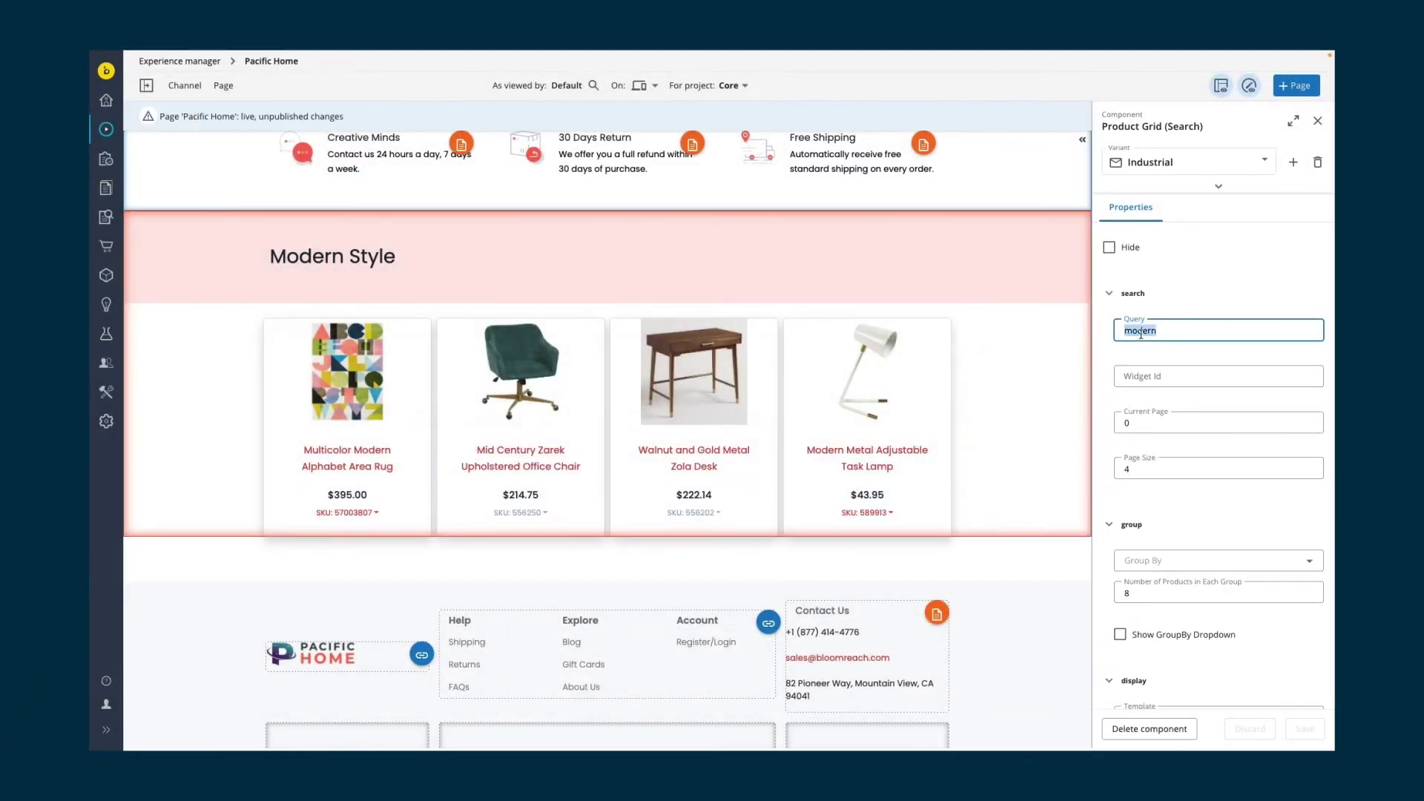
{"action": "type", "text": "industrial"}
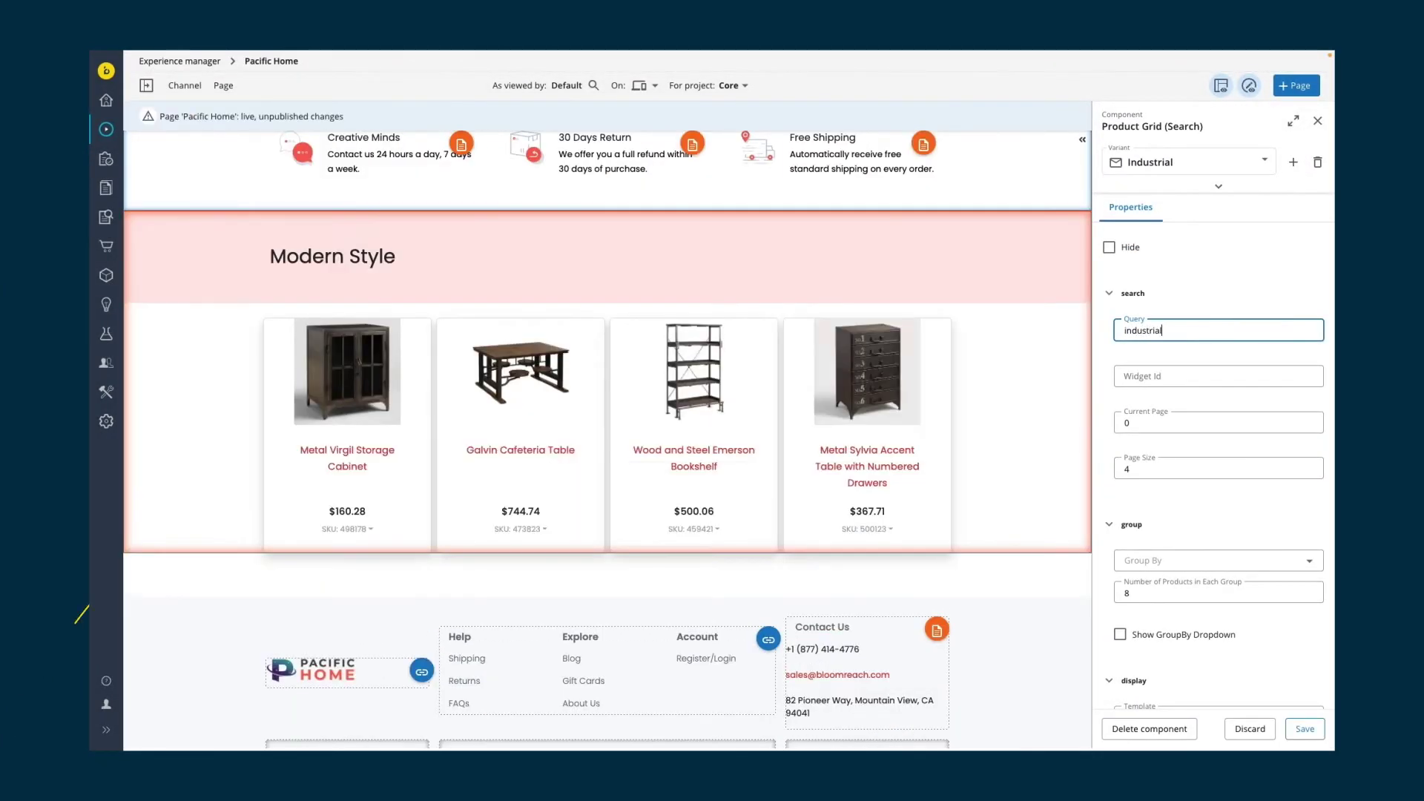
{"action": "scroll", "coordinate": [1168, 468], "scroll_direction": "down", "scroll_amount": 5}
{"action": "left_click", "coordinate": [1136, 633]}
{"action": "double_click", "coordinate": [1135, 633]}
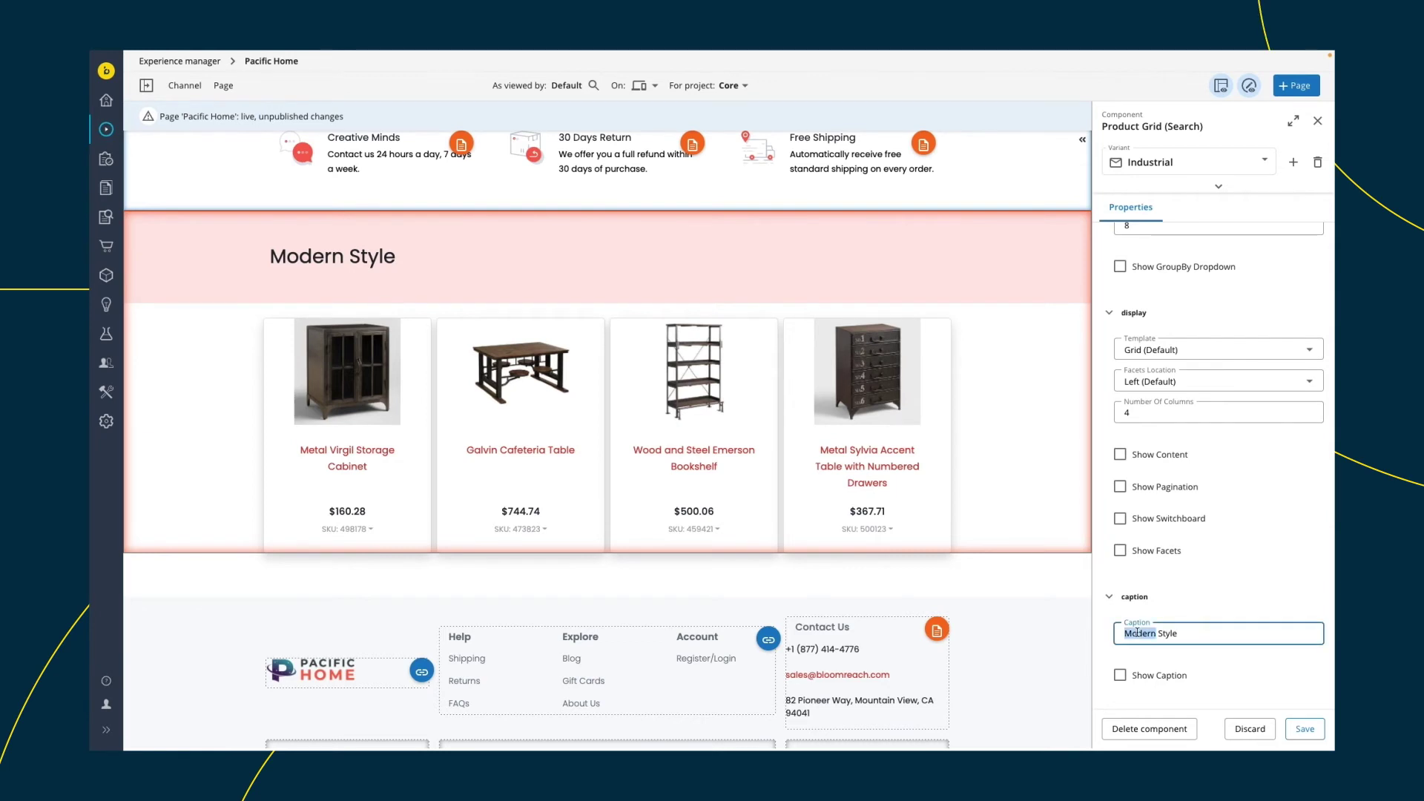
{"action": "key", "text": "BackSpace"}
{"action": "type", "text": "Industrial"}
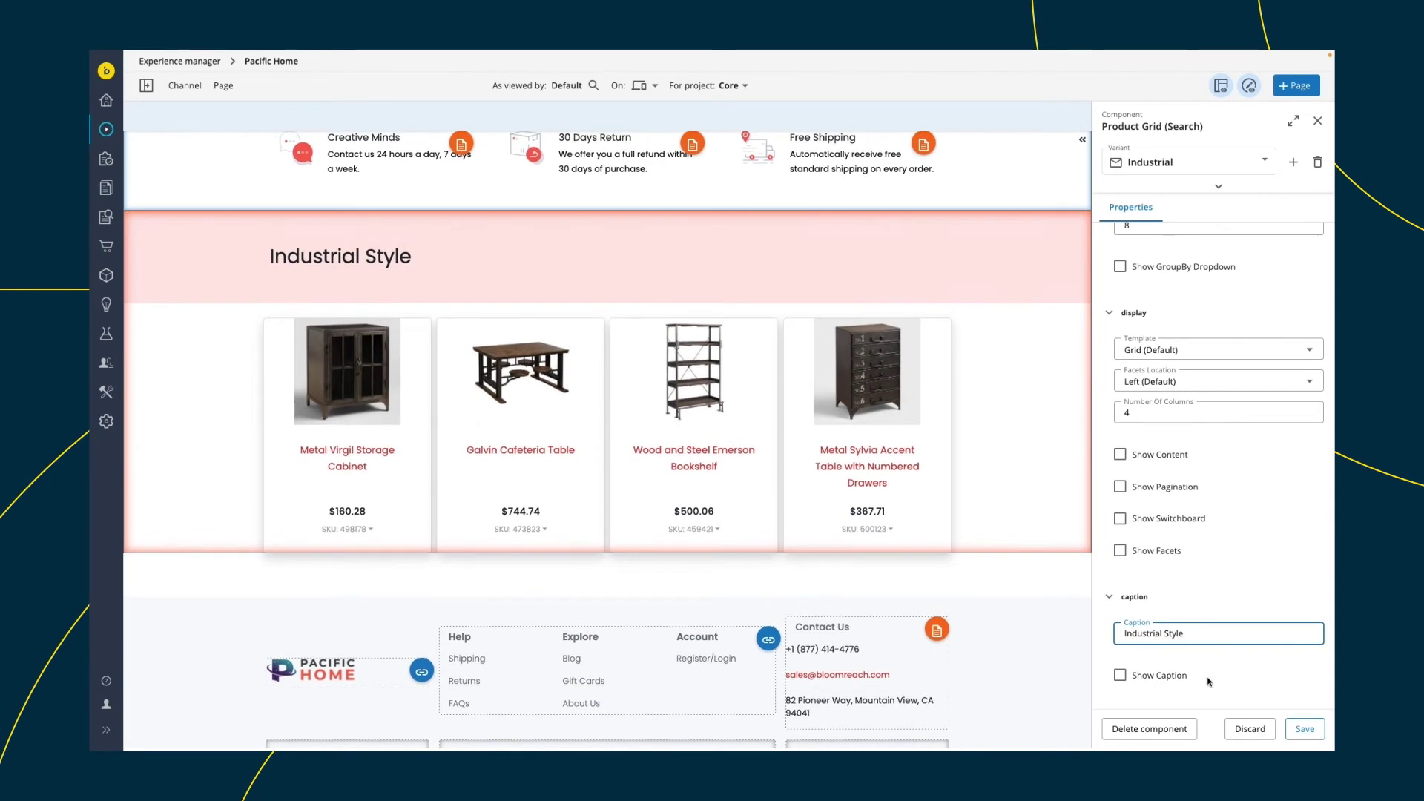
{"action": "left_click", "coordinate": [1305, 729]}
Step: Create a Vintage variant with query 'vintage' and caption 'Vintage Style'
{"action": "left_click", "coordinate": [1294, 162]}
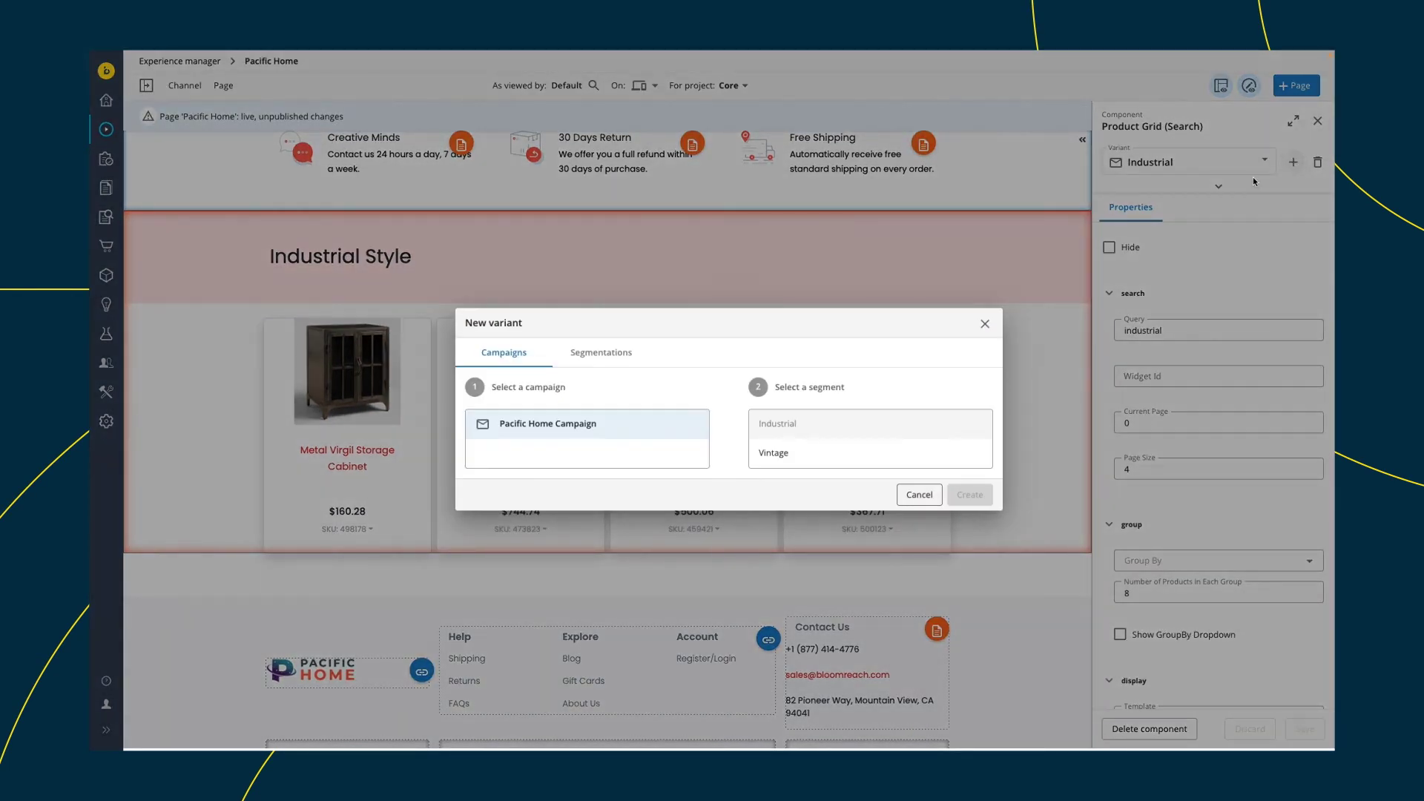
{"action": "left_click", "coordinate": [831, 457]}
{"action": "left_click", "coordinate": [982, 498]}
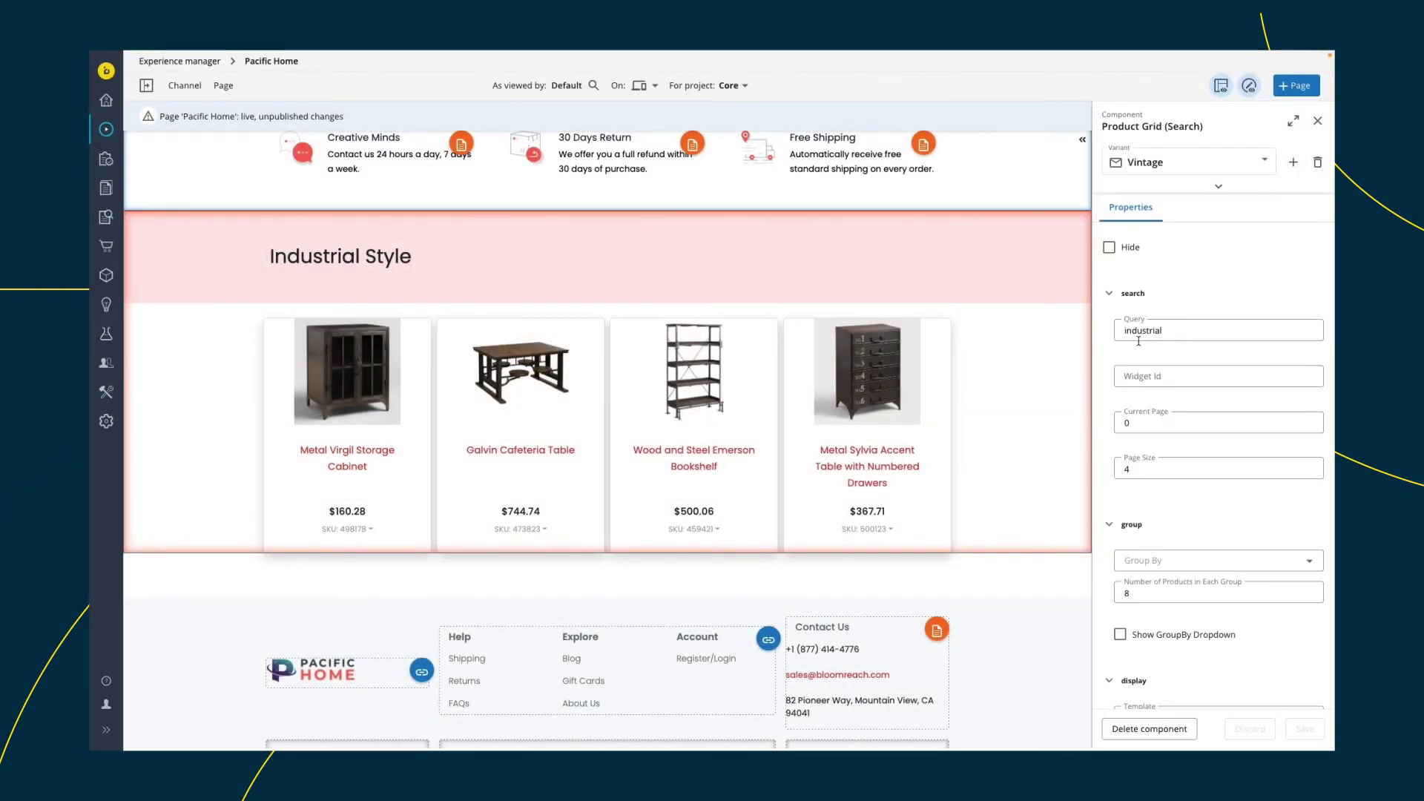
{"action": "double_click", "coordinate": [1145, 330]}
{"action": "type", "text": "vintage"}
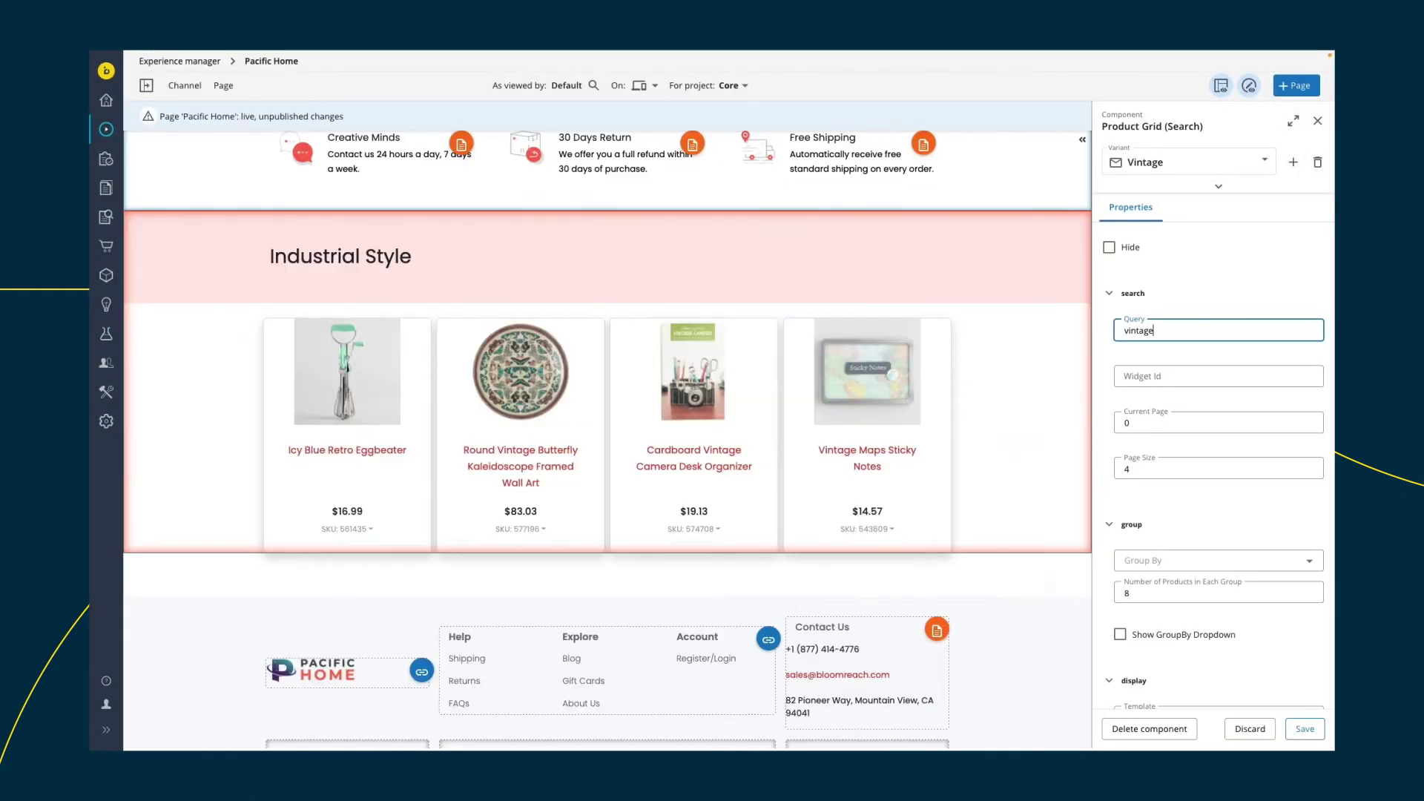
{"action": "scroll", "coordinate": [1143, 627], "scroll_direction": "down", "scroll_amount": 5}
{"action": "left_click", "coordinate": [1143, 627]}
{"action": "double_click", "coordinate": [1147, 632]}
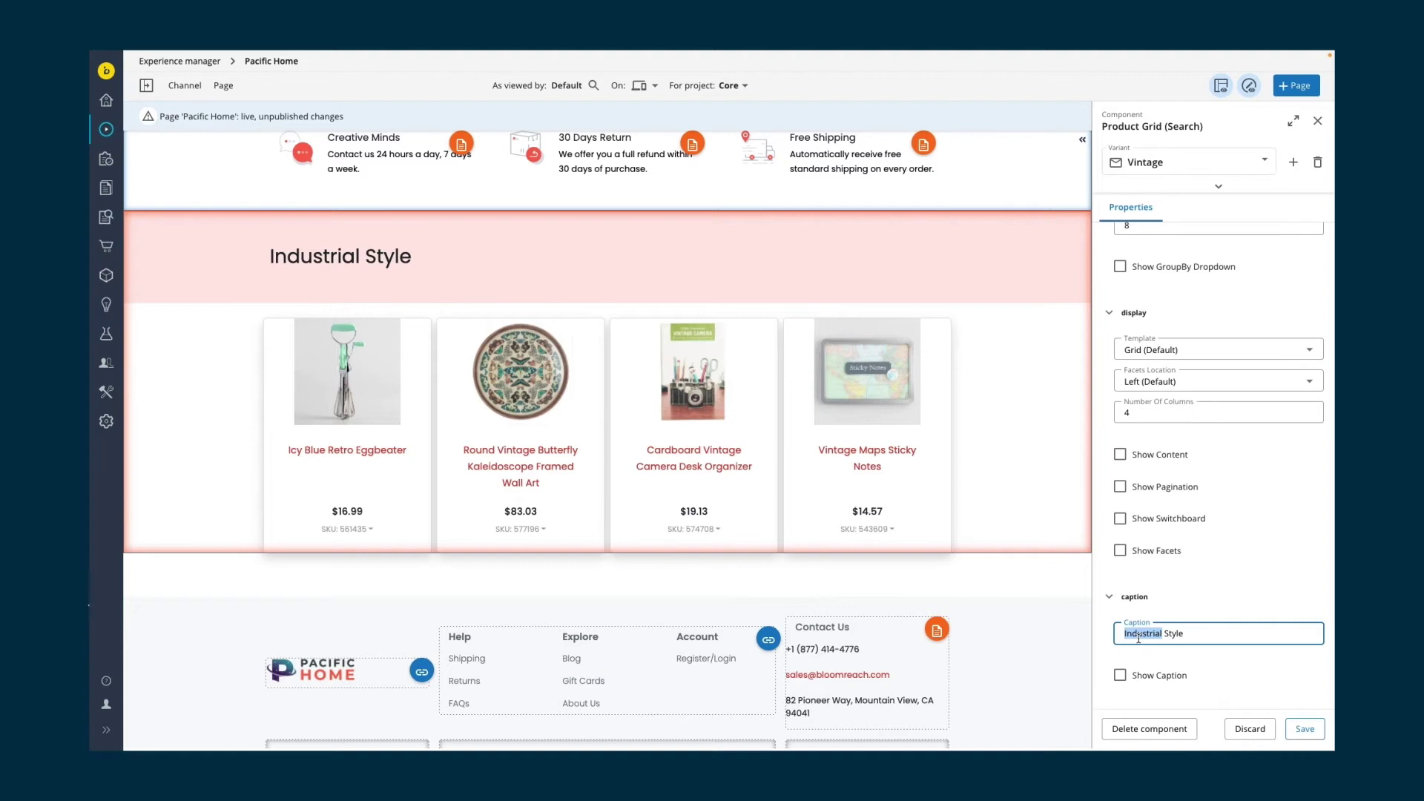
{"action": "type", "text": "Vintage"}
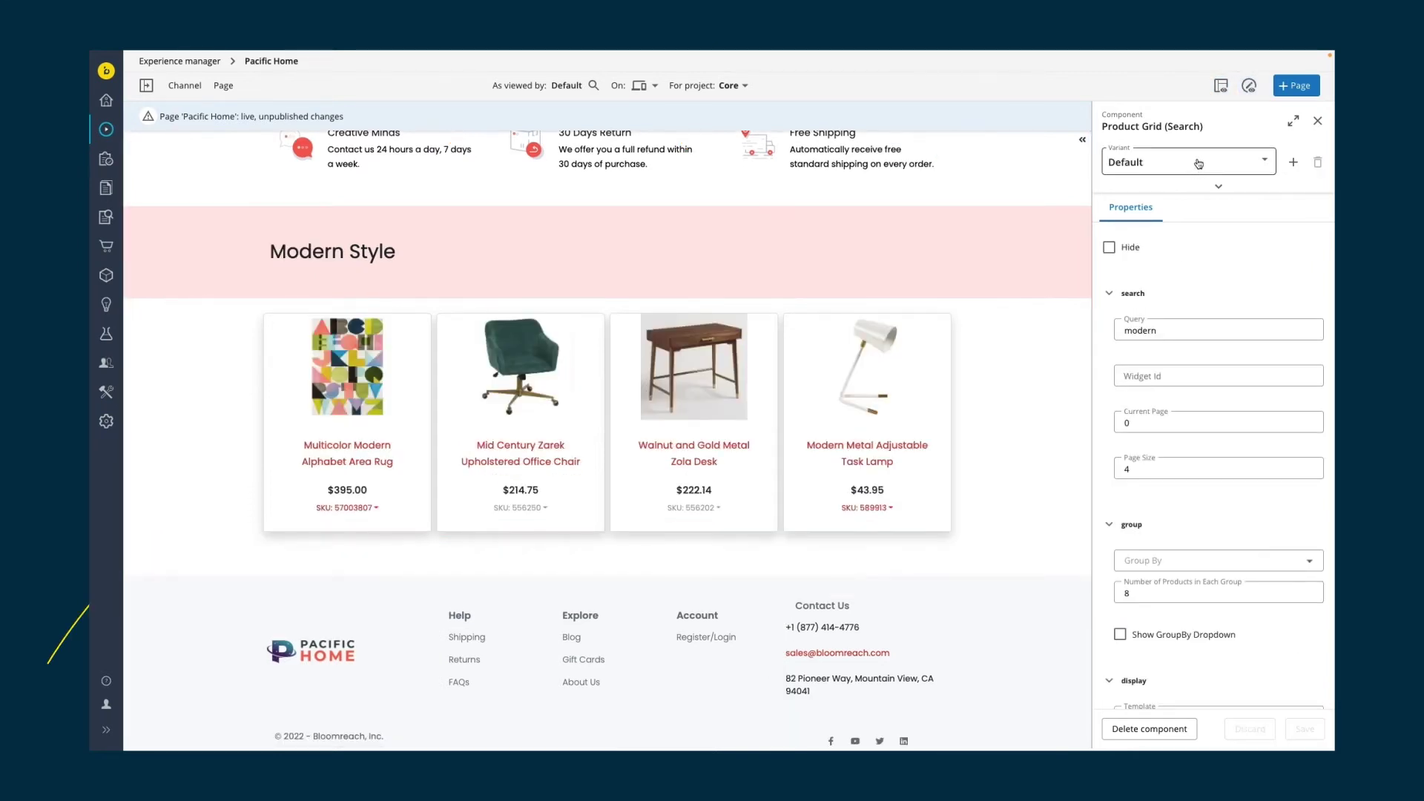
Step: Preview the Industrial and Vintage grid variants, then close the component settings
{"action": "left_click", "coordinate": [1179, 161]}
{"action": "left_click", "coordinate": [1150, 214]}
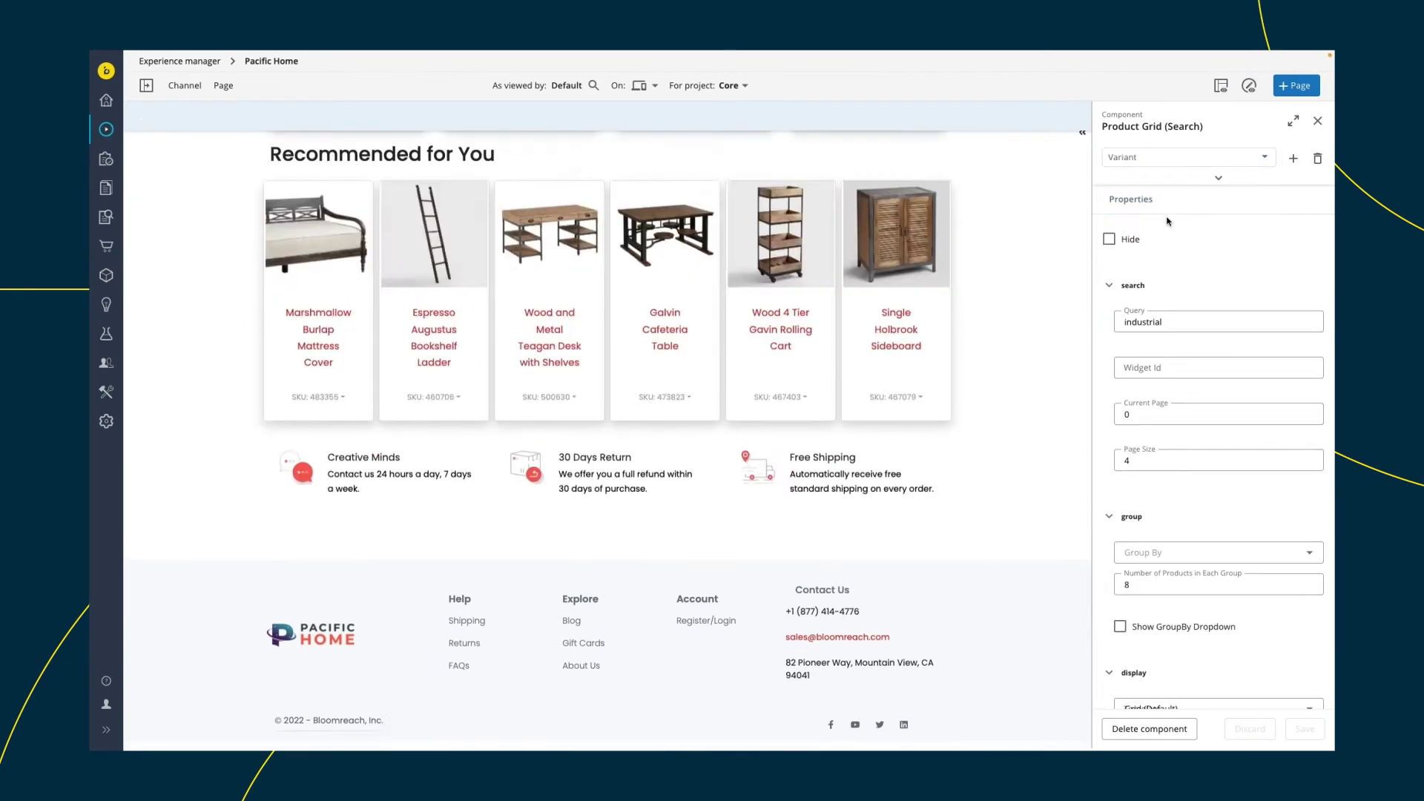
{"action": "left_click", "coordinate": [1180, 162]}
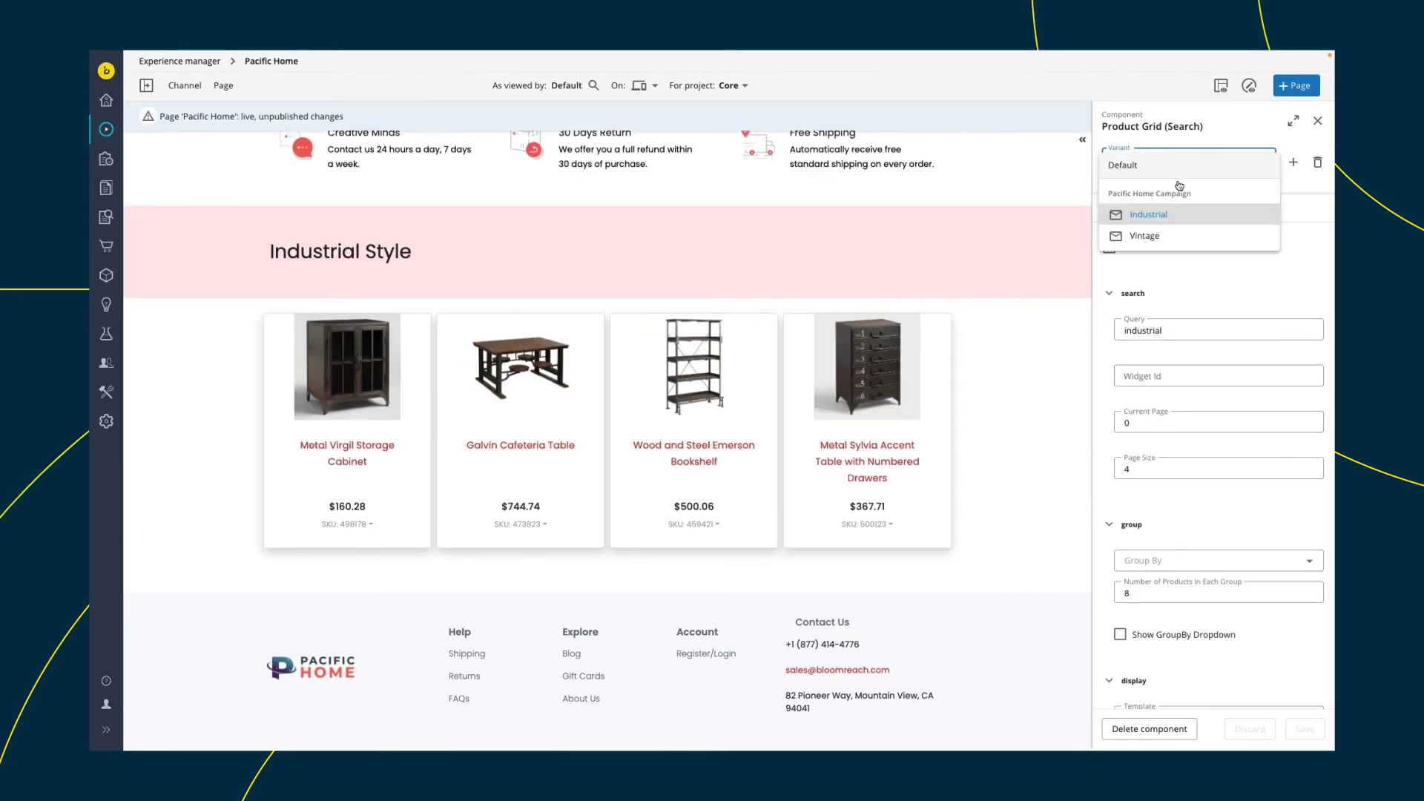
{"action": "left_click", "coordinate": [1157, 232]}
{"action": "left_click", "coordinate": [1319, 123]}
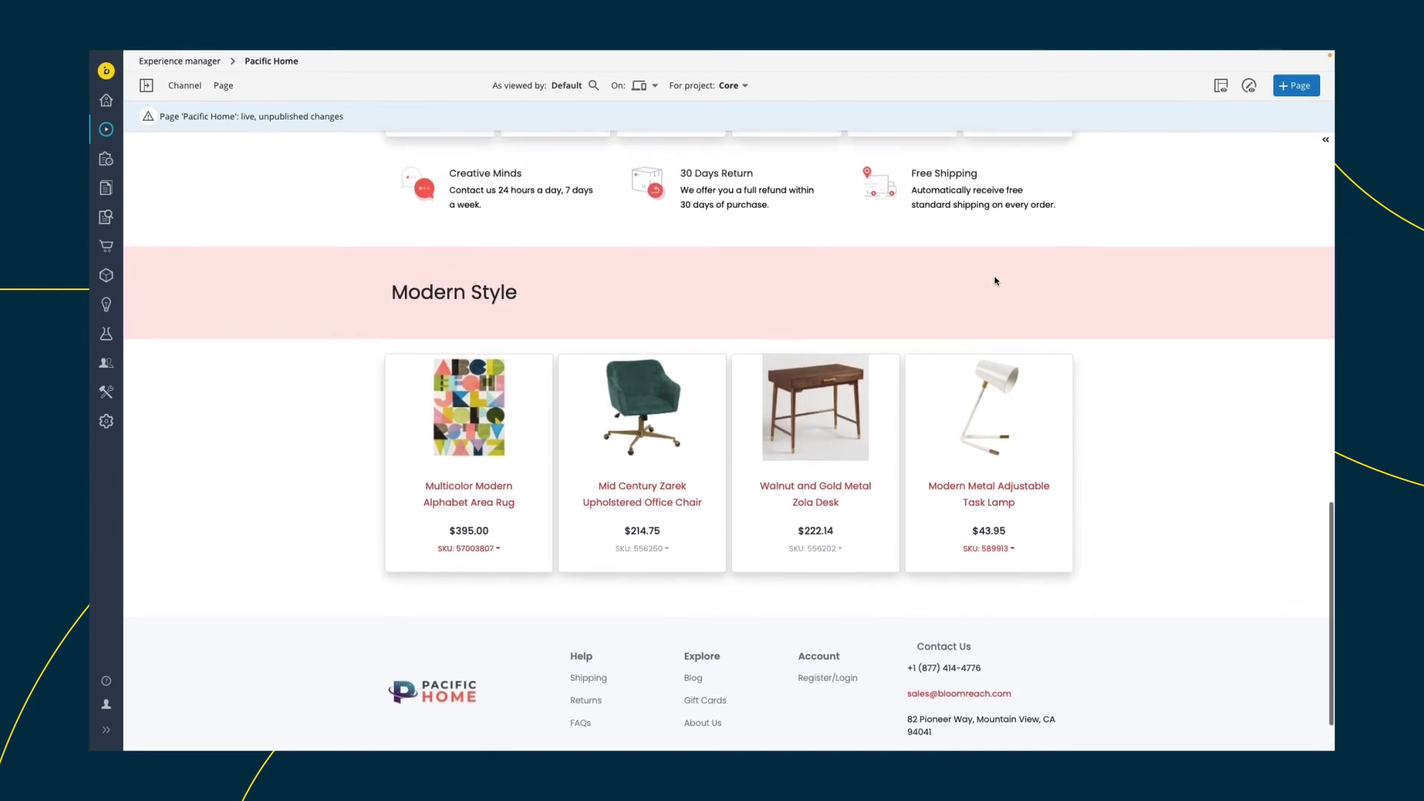
{"action": "scroll", "coordinate": [996, 281], "scroll_direction": "up", "scroll_amount": 5}
{"action": "scroll", "coordinate": [995, 281], "scroll_direction": "up", "scroll_amount": 10}
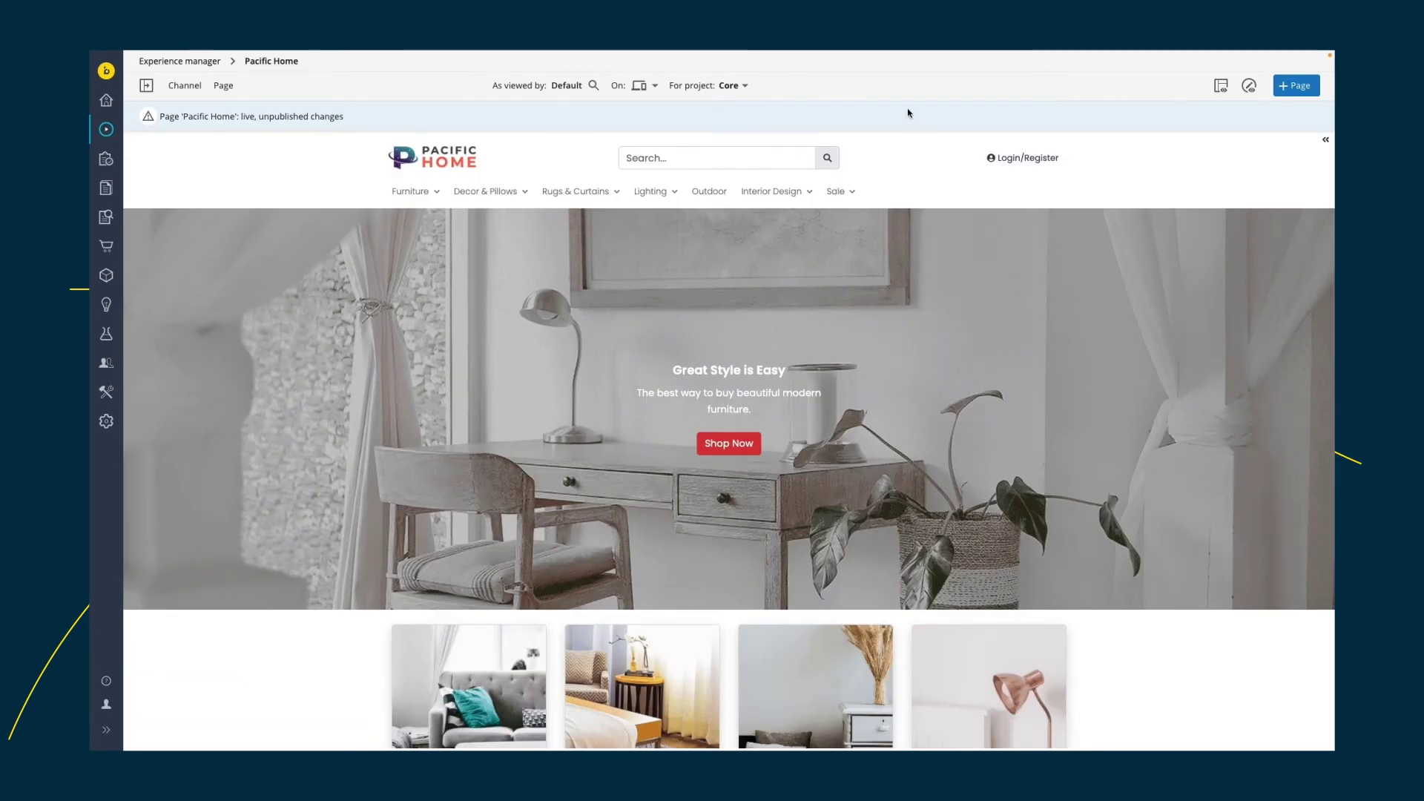
Step: Switch the page preview to the Mobile device layout
{"action": "left_click", "coordinate": [658, 87]}
{"action": "left_click", "coordinate": [658, 187]}
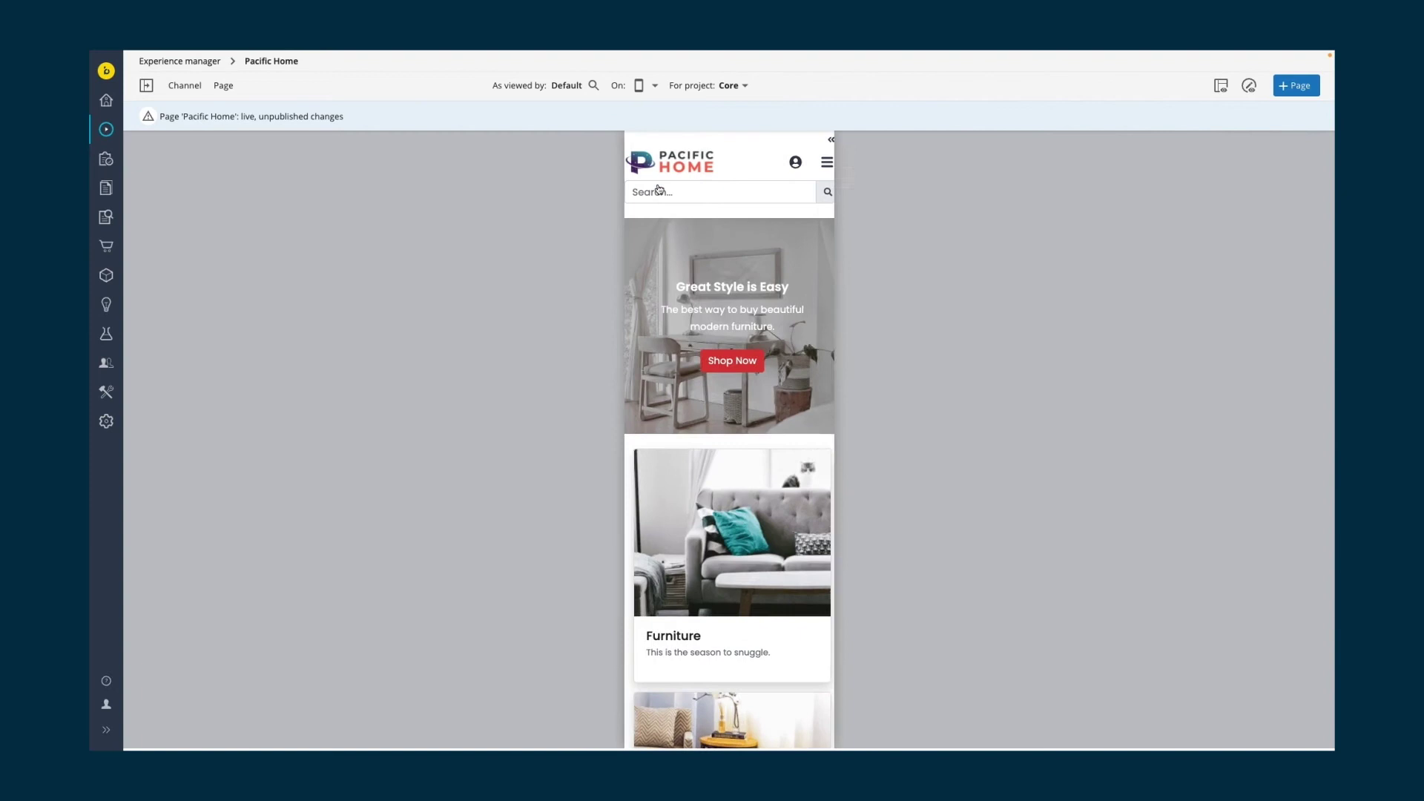
{"action": "scroll", "coordinate": [725, 444], "scroll_direction": "down", "scroll_amount": 1}
{"action": "scroll", "coordinate": [734, 468], "scroll_direction": "down", "scroll_amount": 3}
{"action": "scroll", "coordinate": [743, 500], "scroll_direction": "down", "scroll_amount": 1}
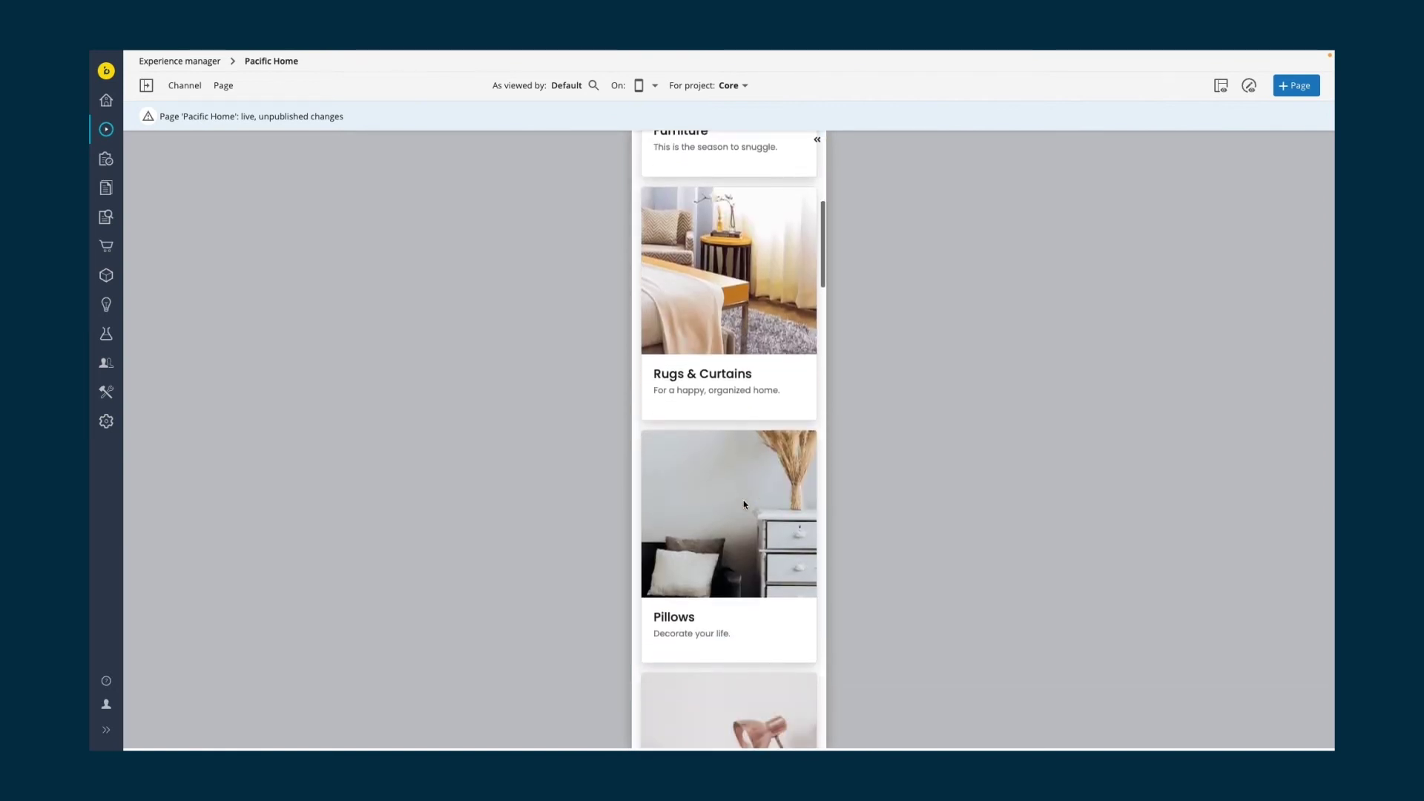
{"action": "scroll", "coordinate": [743, 500], "scroll_direction": "down", "scroll_amount": 4}
{"action": "scroll", "coordinate": [744, 505], "scroll_direction": "down", "scroll_amount": 1}
{"action": "scroll", "coordinate": [741, 500], "scroll_direction": "down", "scroll_amount": 1}
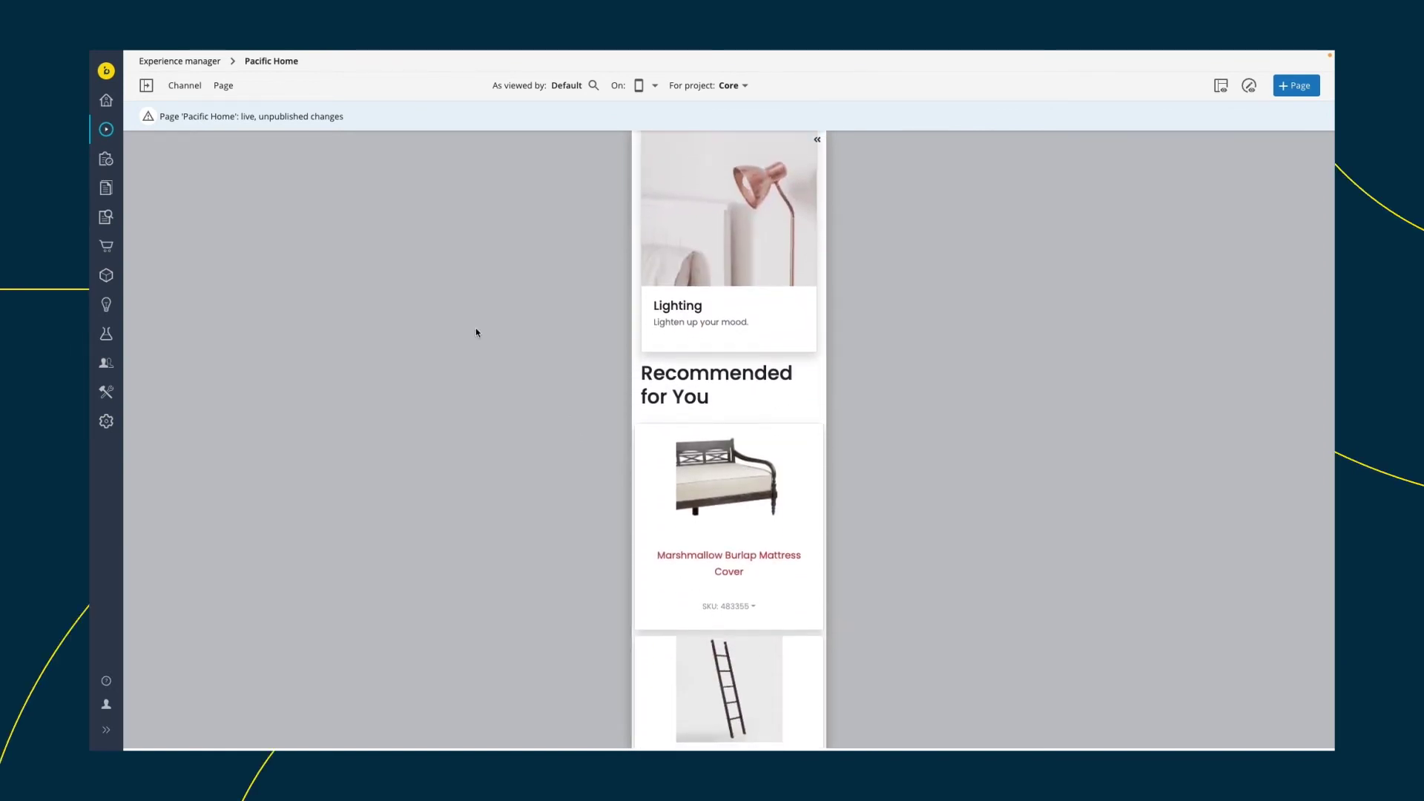
Step: Schedule publication and set the Spring Sale Campaign to run 4/21/2023 to 5/5/2023
{"action": "left_click", "coordinate": [223, 86]}
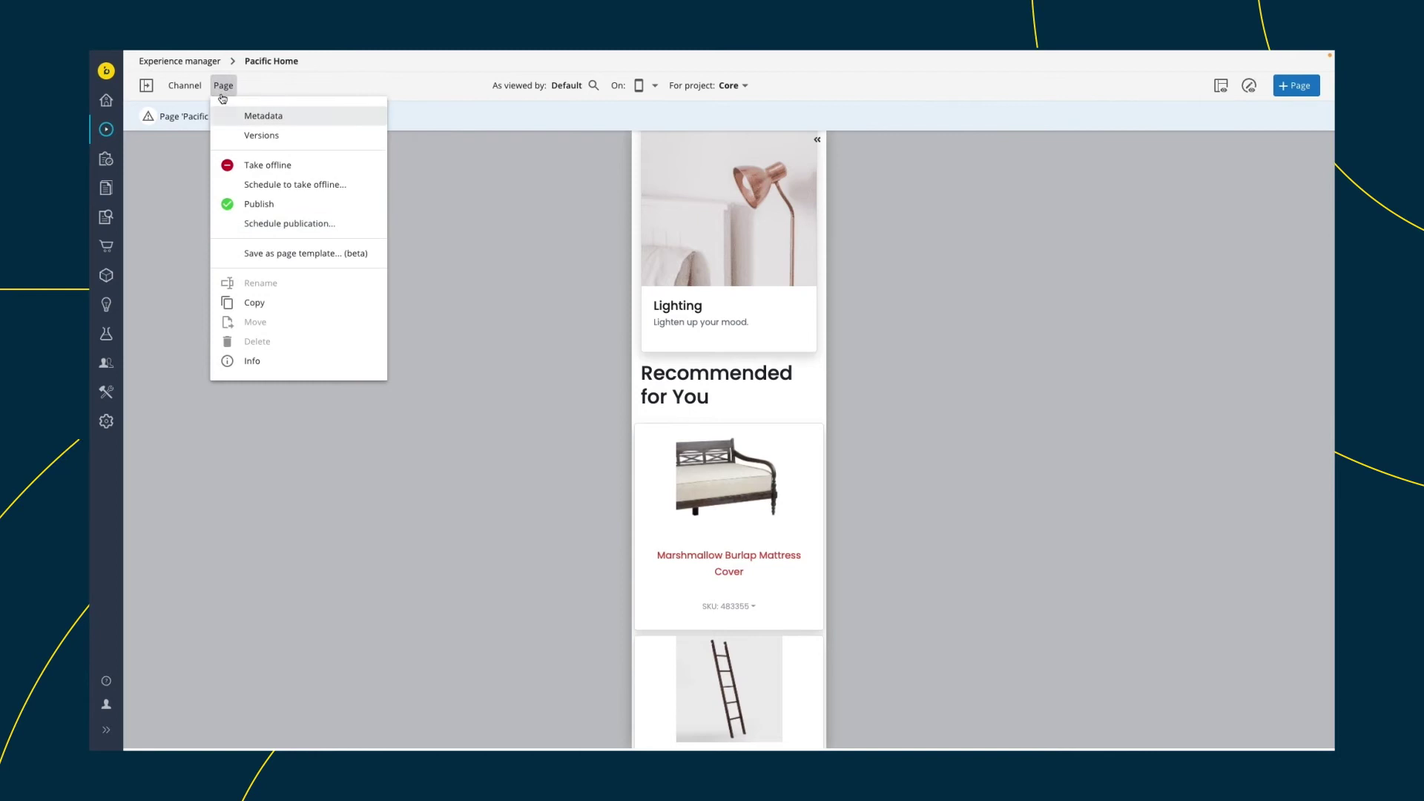
{"action": "left_click", "coordinate": [269, 231]}
{"action": "left_click", "coordinate": [637, 457]}
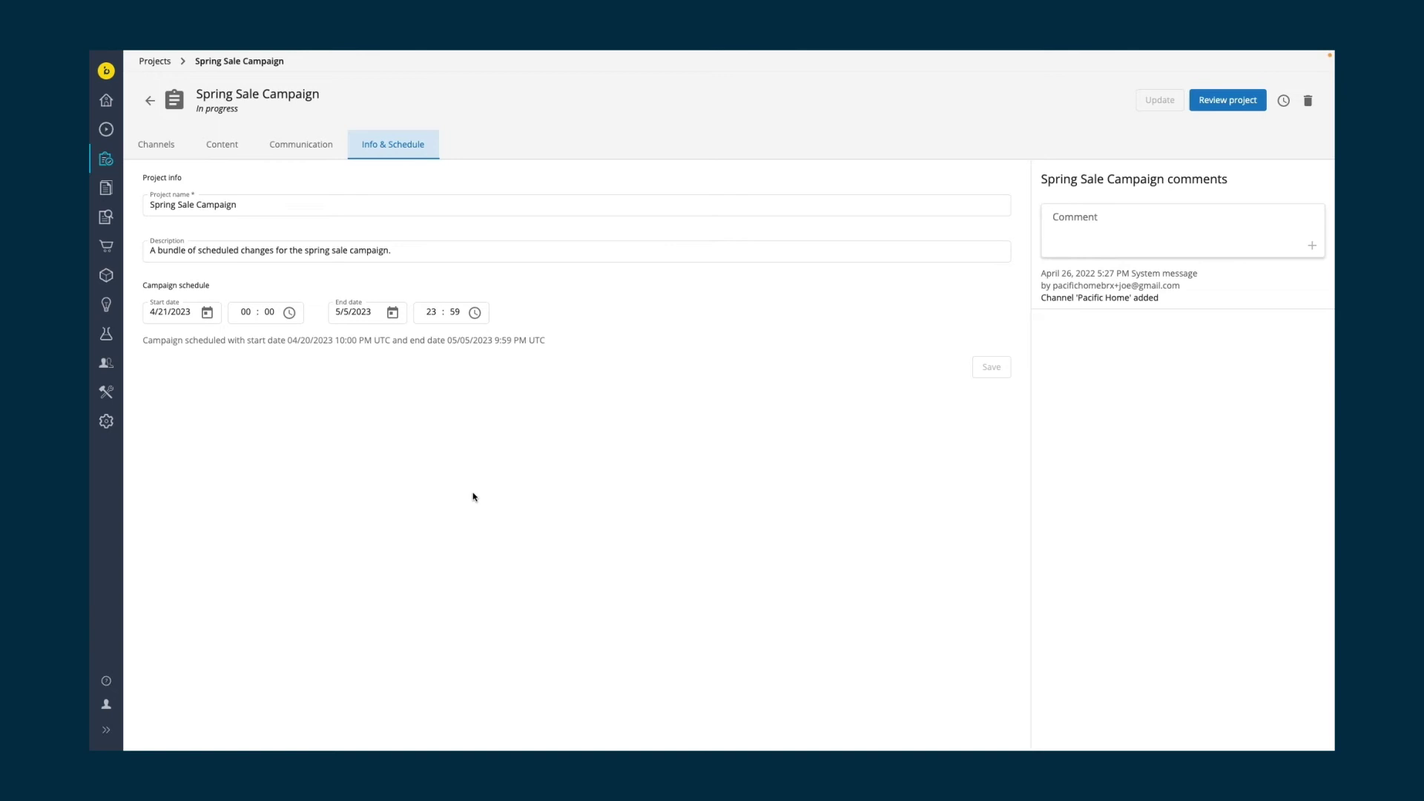
{"action": "left_click", "coordinate": [208, 312]}
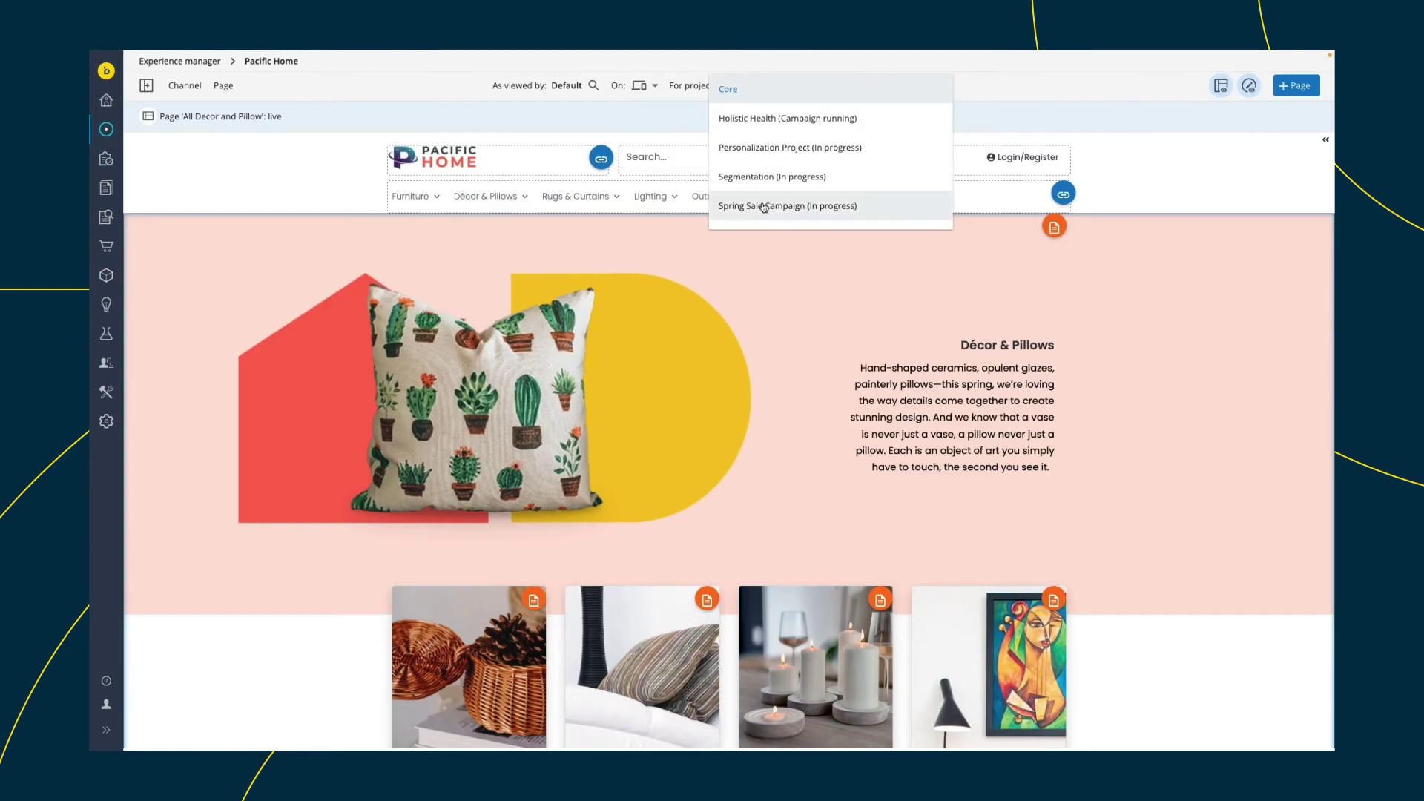
Step: In the Spring Sale Campaign project, add the Décor & Pillows banner document for editing
{"action": "left_click", "coordinate": [765, 207]}
{"action": "left_click", "coordinate": [1051, 227]}
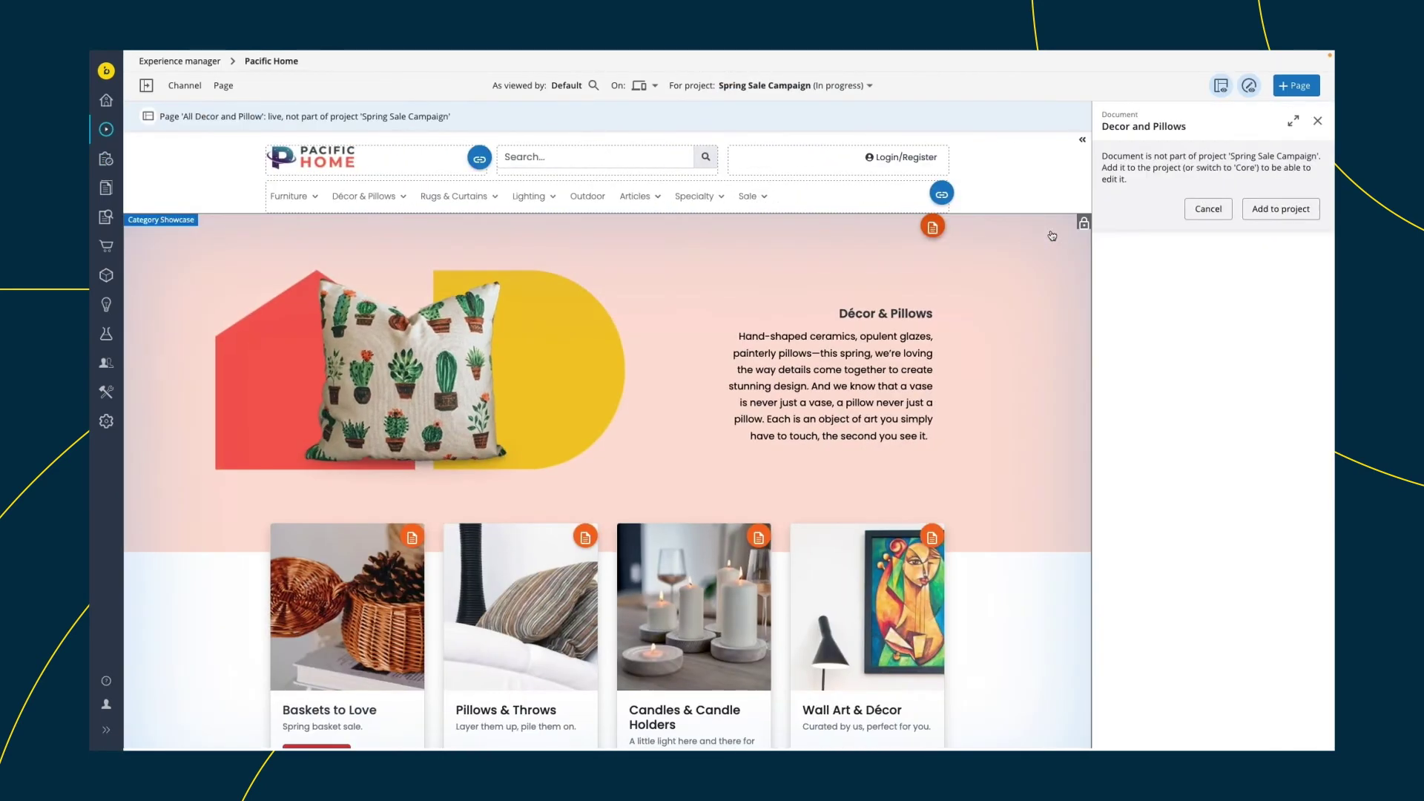
{"action": "left_click", "coordinate": [1288, 218]}
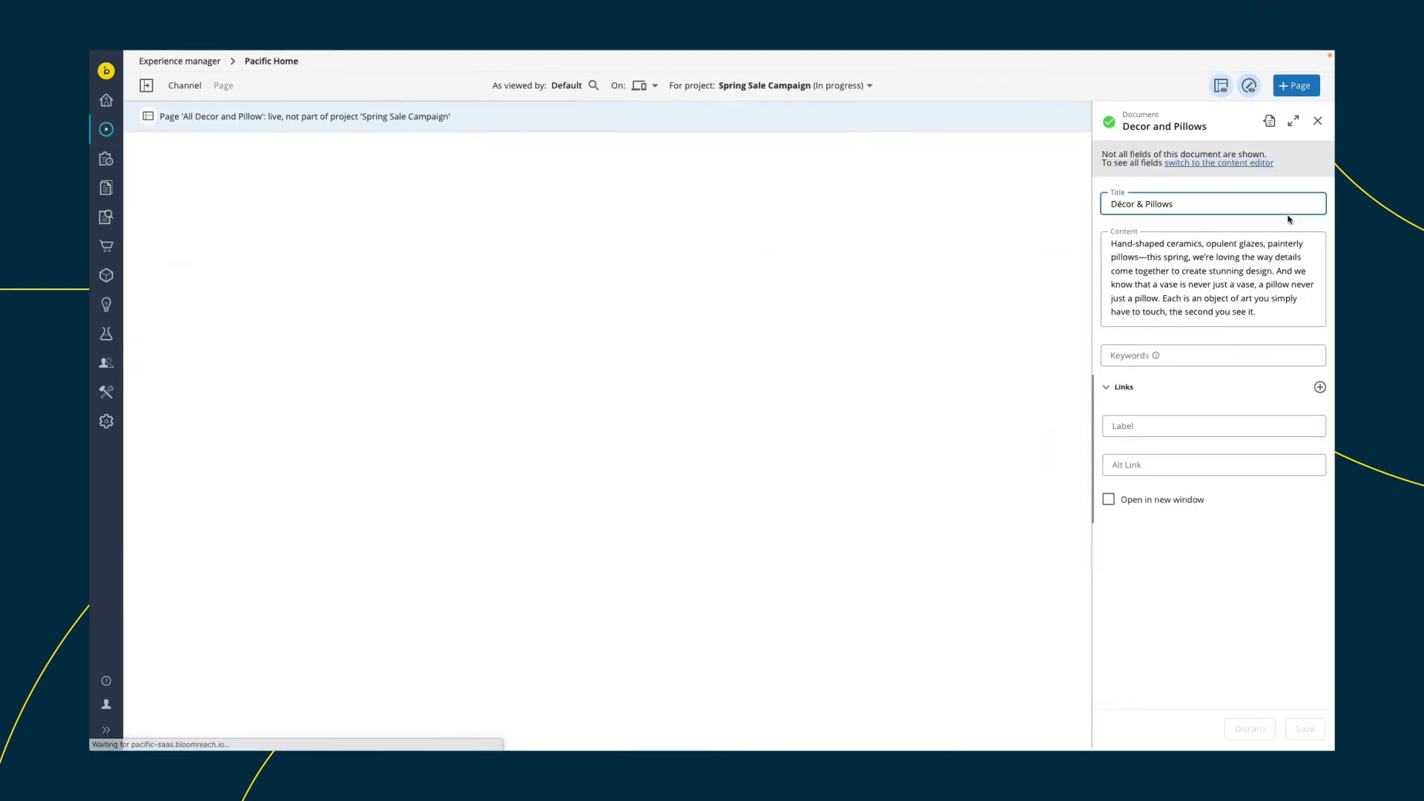
Step: Add an italic 'Spring Sale!' opening line to the banner, save, and list the project's documents
{"action": "key", "text": "ctrl+i"}
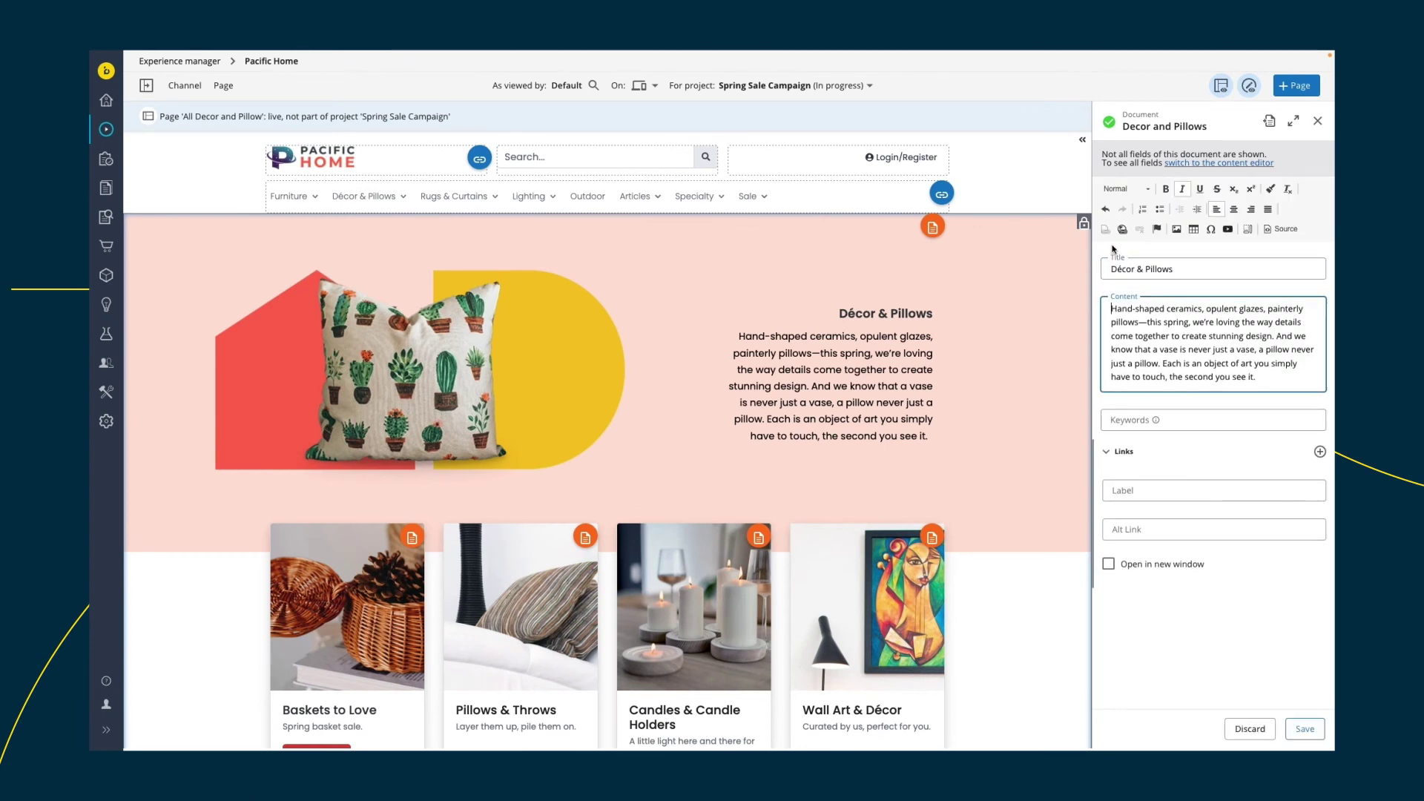
{"action": "type", "text": "Spring Sale"}
{"action": "type", "text": "!"}
{"action": "key", "text": "Return"}
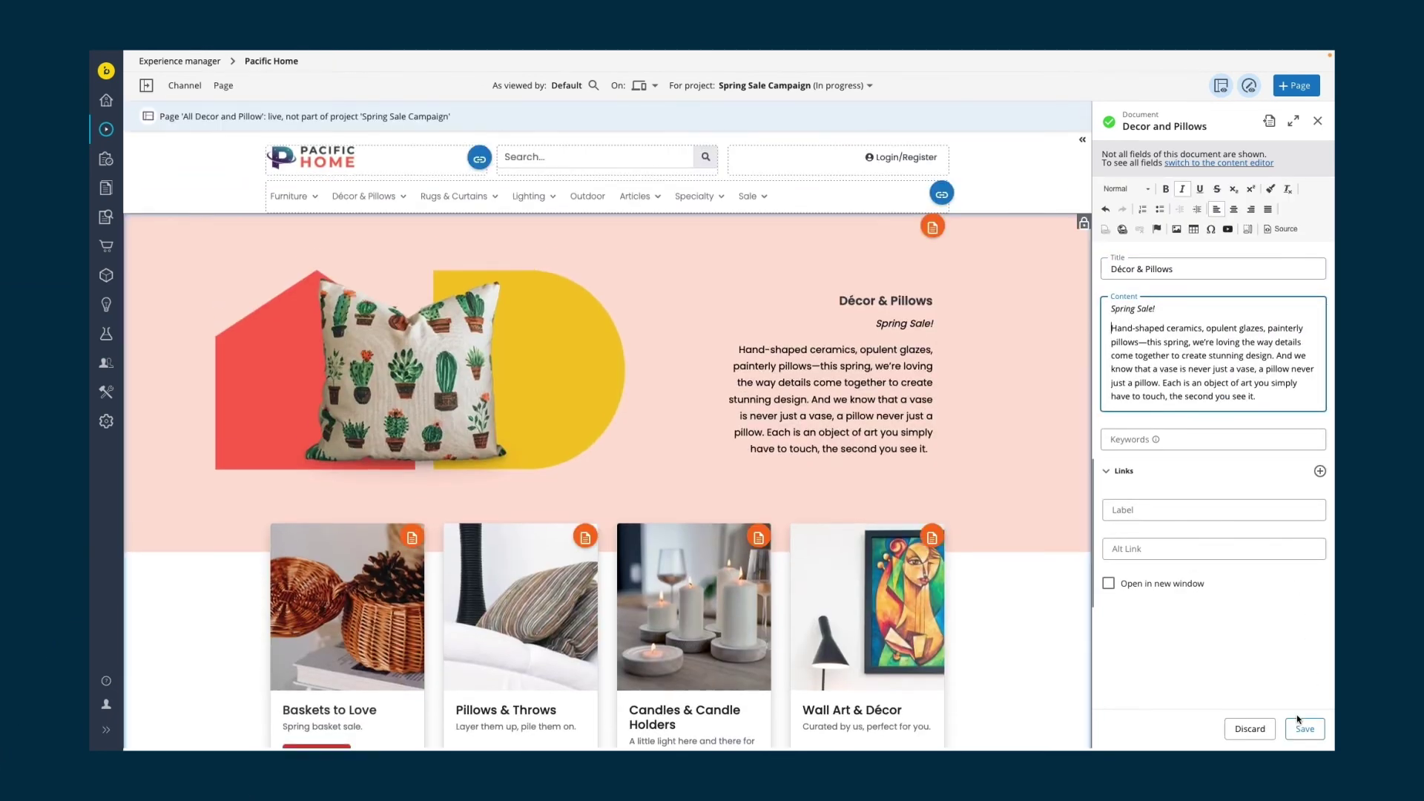
{"action": "left_click", "coordinate": [1303, 730]}
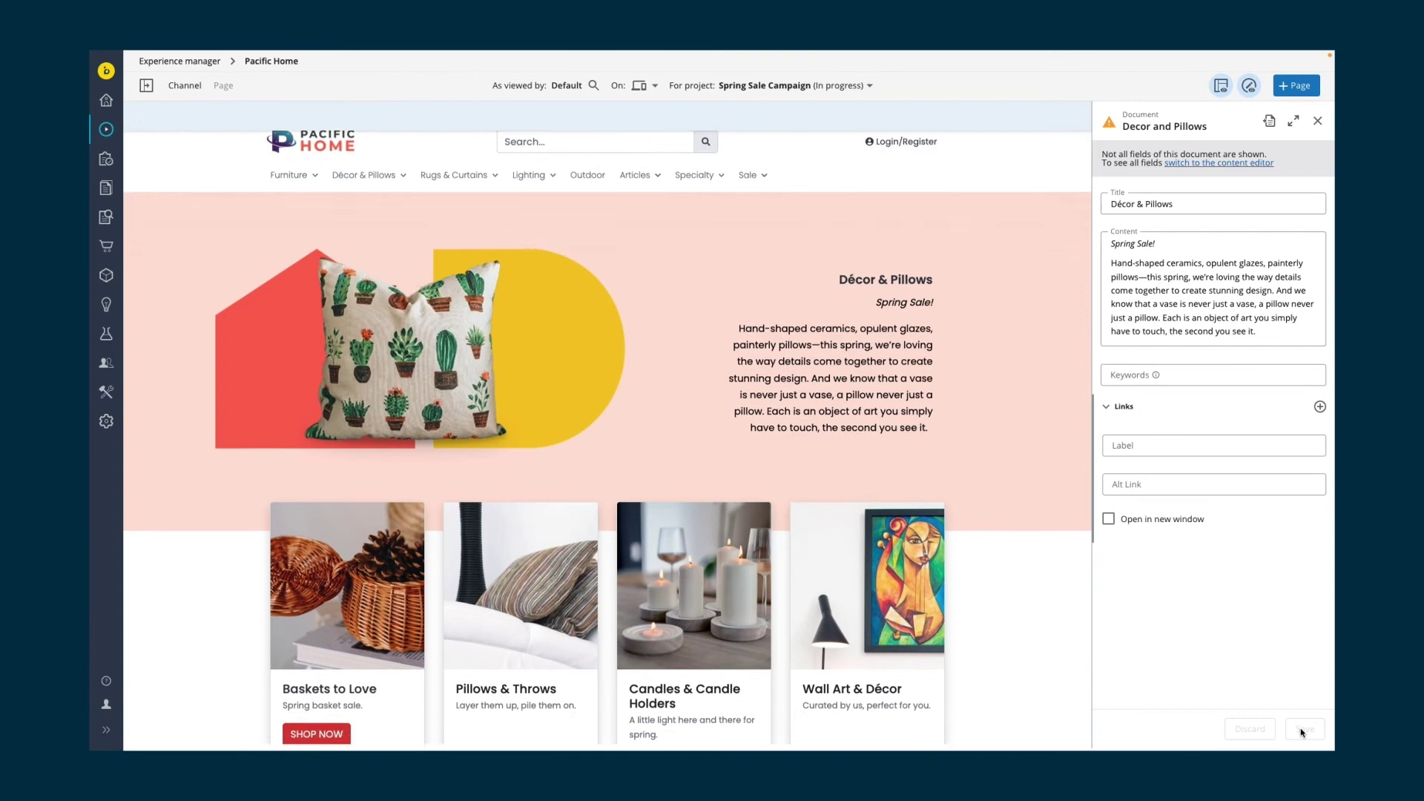
{"action": "left_click", "coordinate": [390, 105]}
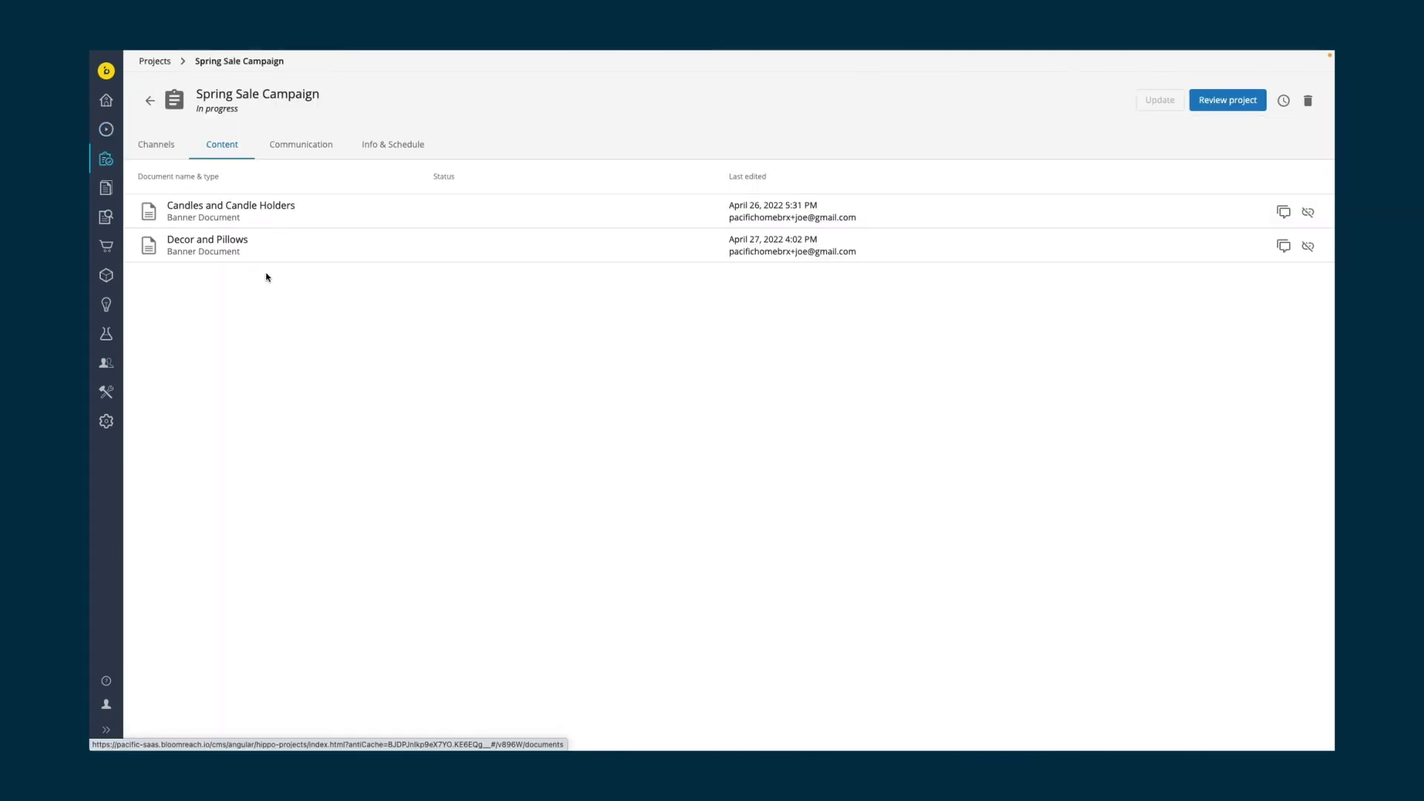
Step: Check the Decor and Pillows campaign version, then show the Spring Sale Campaign's Communication log
{"action": "left_click", "coordinate": [238, 248]}
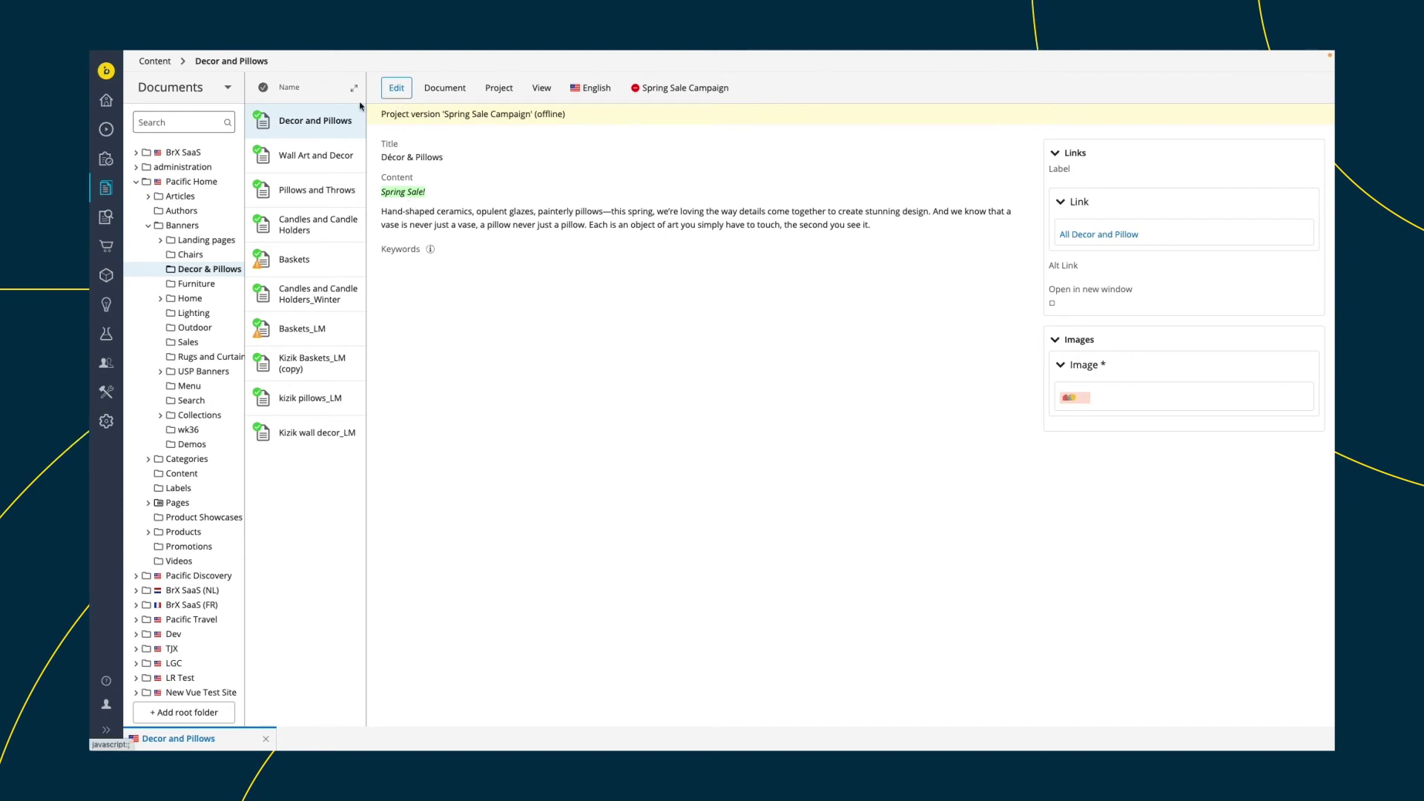
{"action": "left_click", "coordinate": [106, 159]}
{"action": "left_click", "coordinate": [296, 153]}
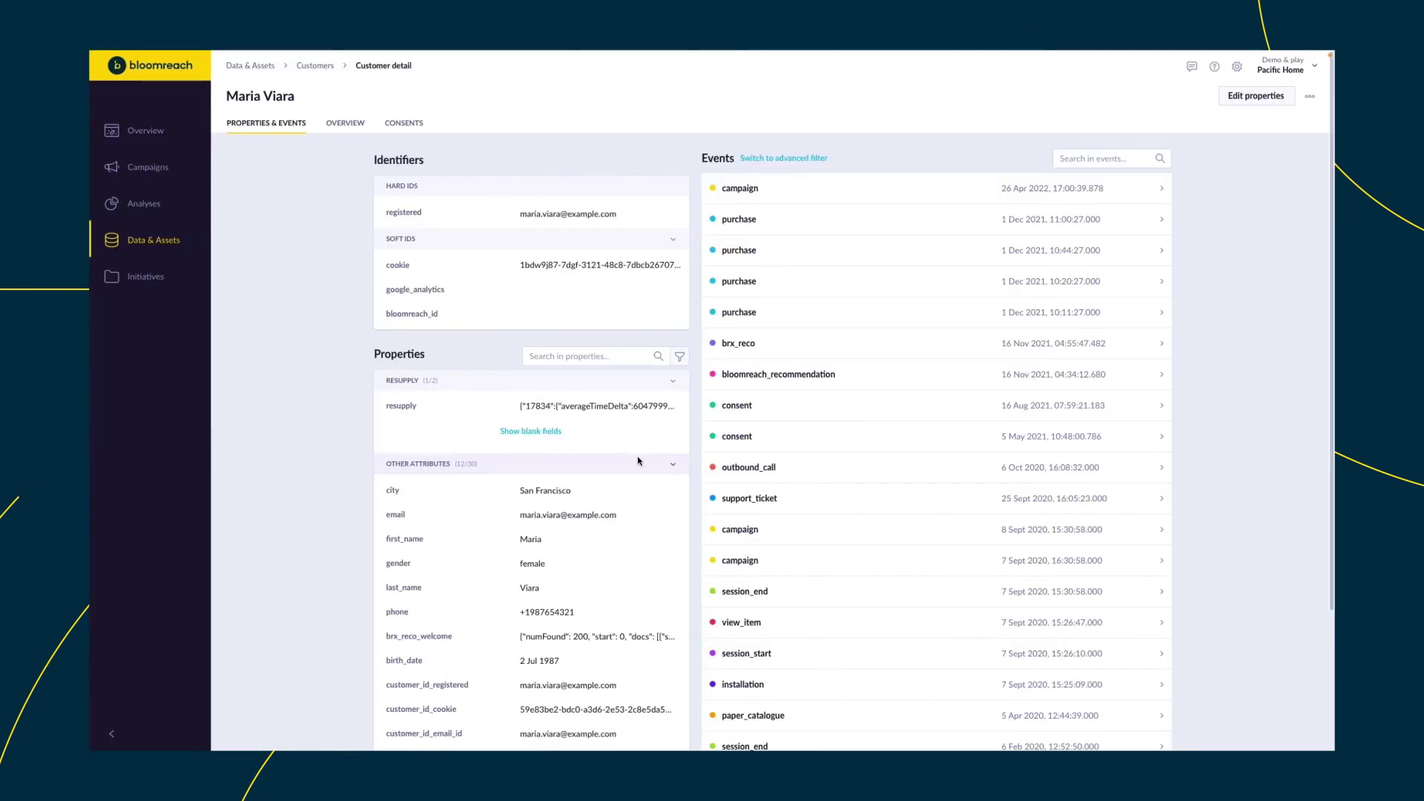
{"action": "scroll", "coordinate": [638, 460], "scroll_direction": "down", "scroll_amount": 3}
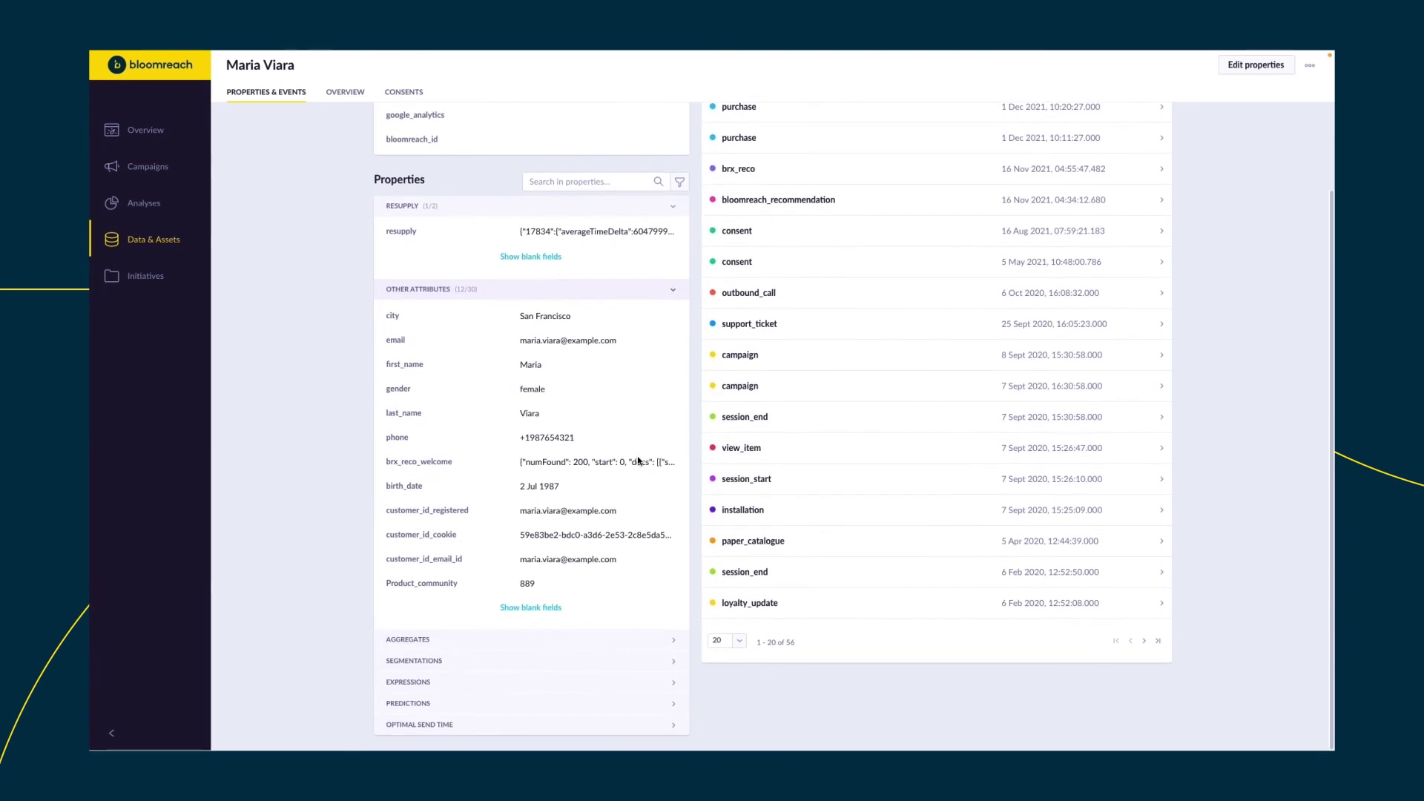
Step: Expand the session_start, view_item, session_end and campaign events to read their attributes and product details
{"action": "left_click", "coordinate": [761, 481]}
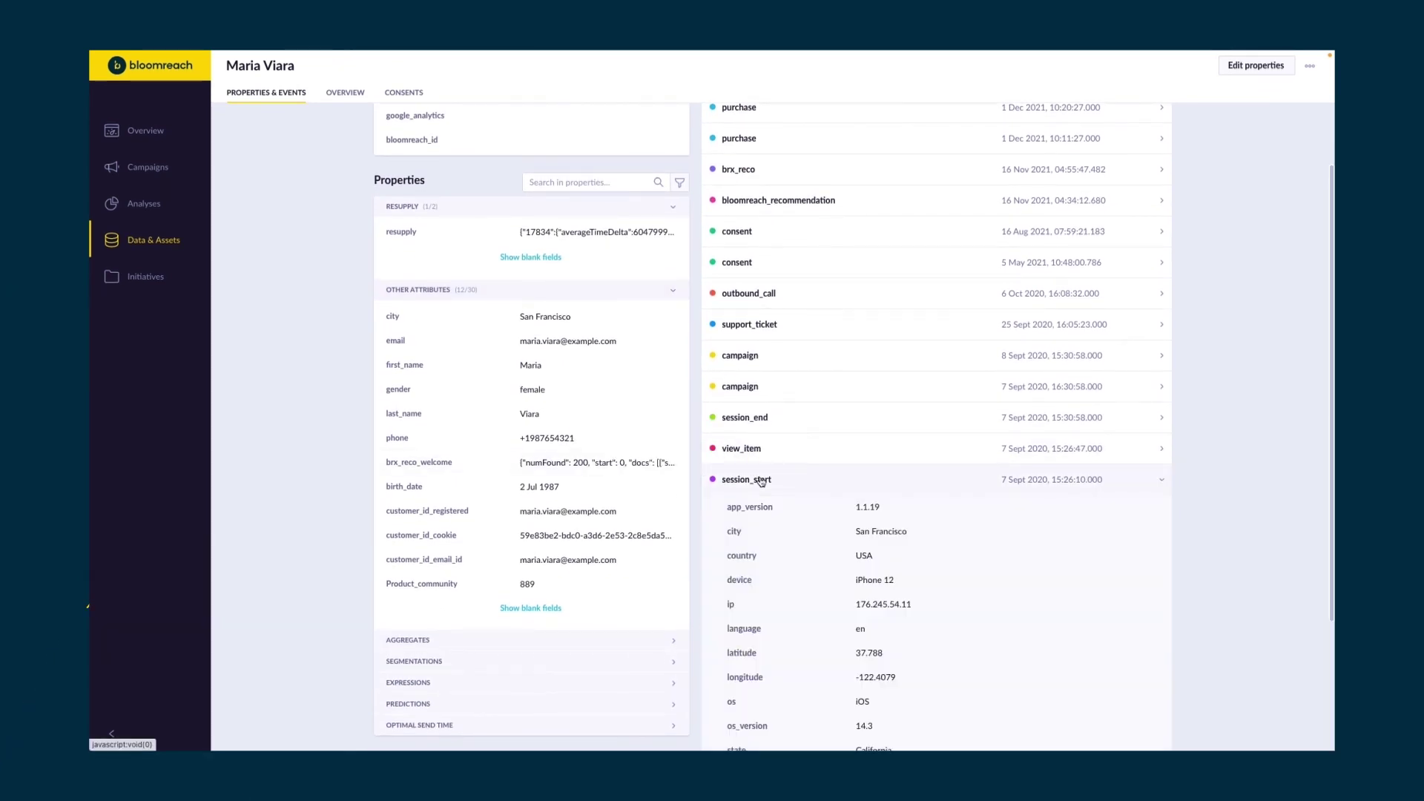
{"action": "left_click", "coordinate": [762, 450]}
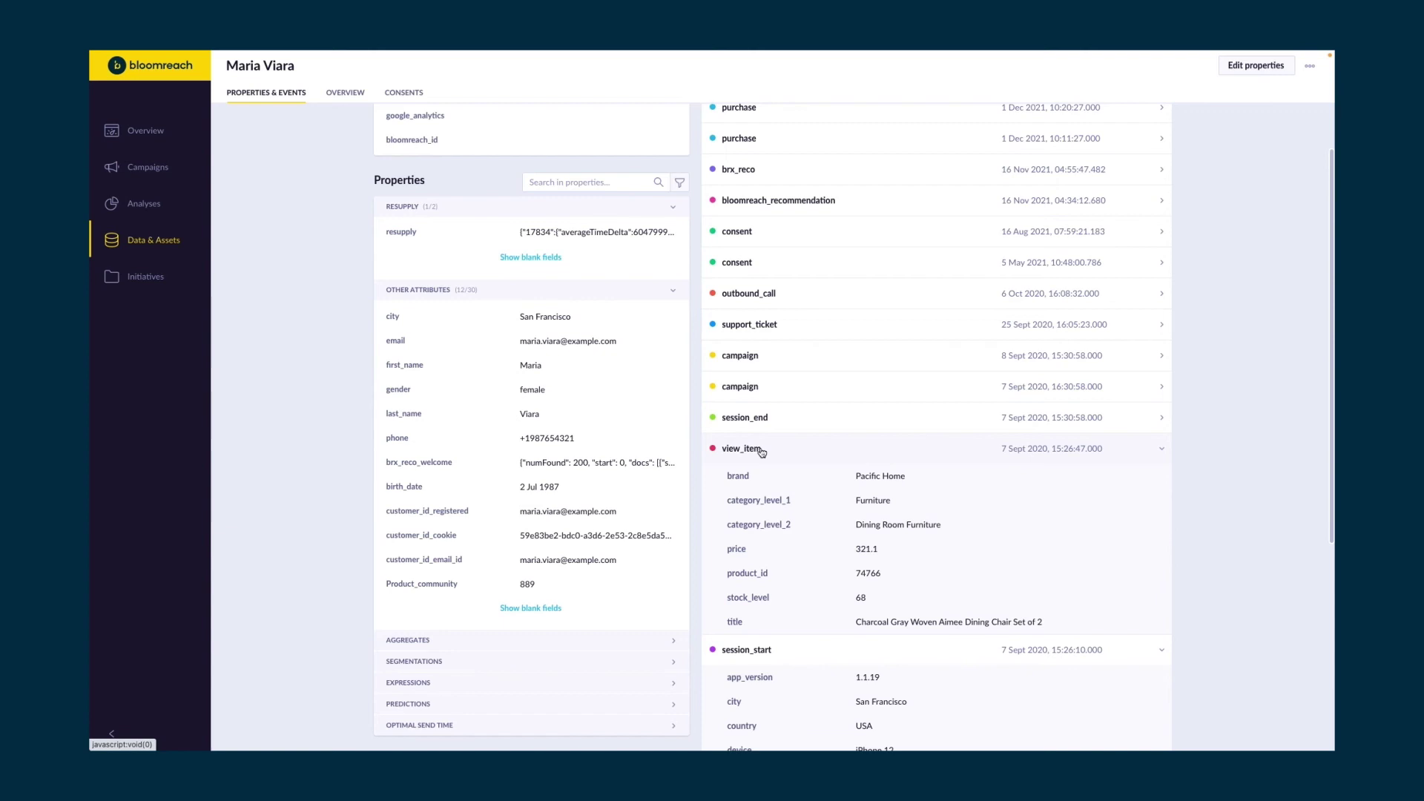
{"action": "left_click", "coordinate": [766, 420]}
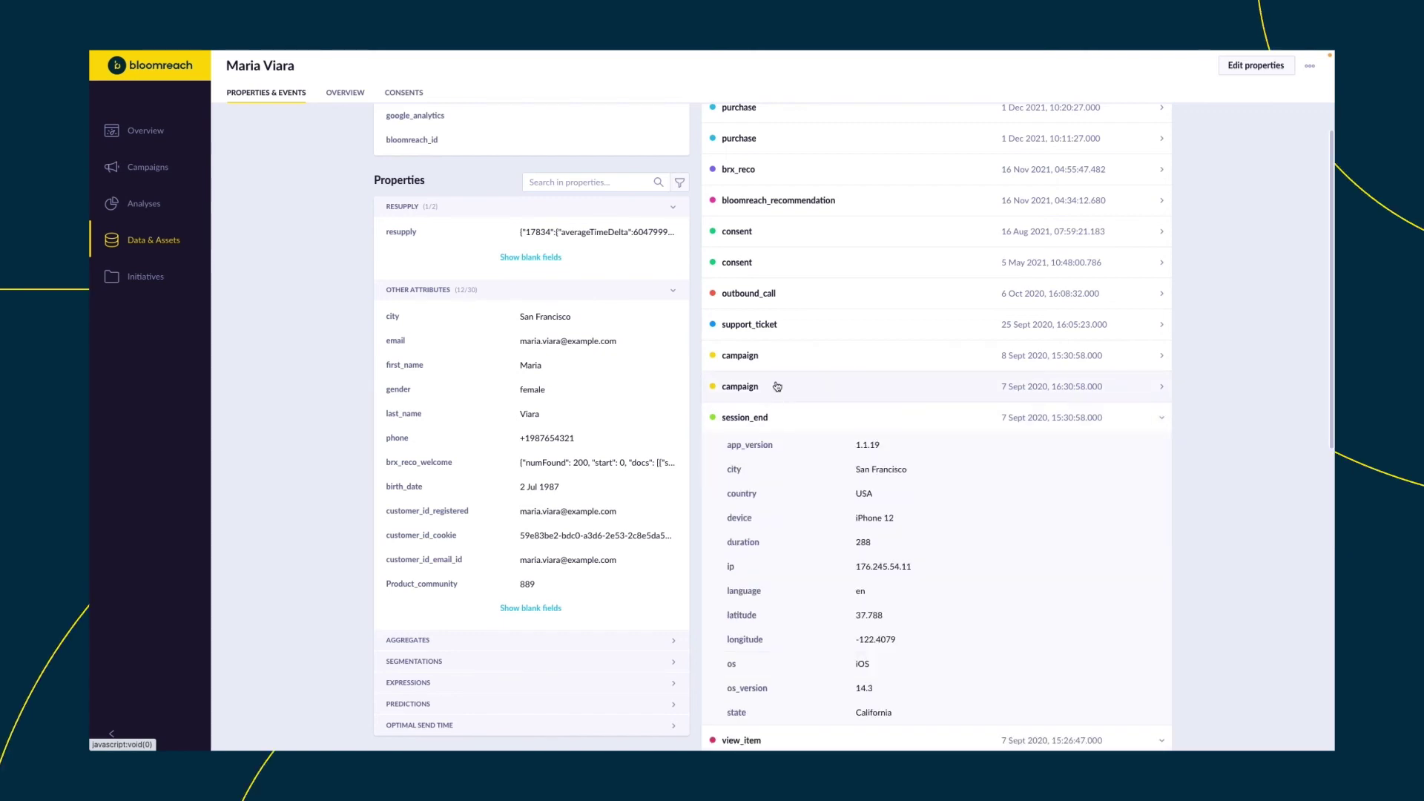
{"action": "left_click", "coordinate": [778, 386]}
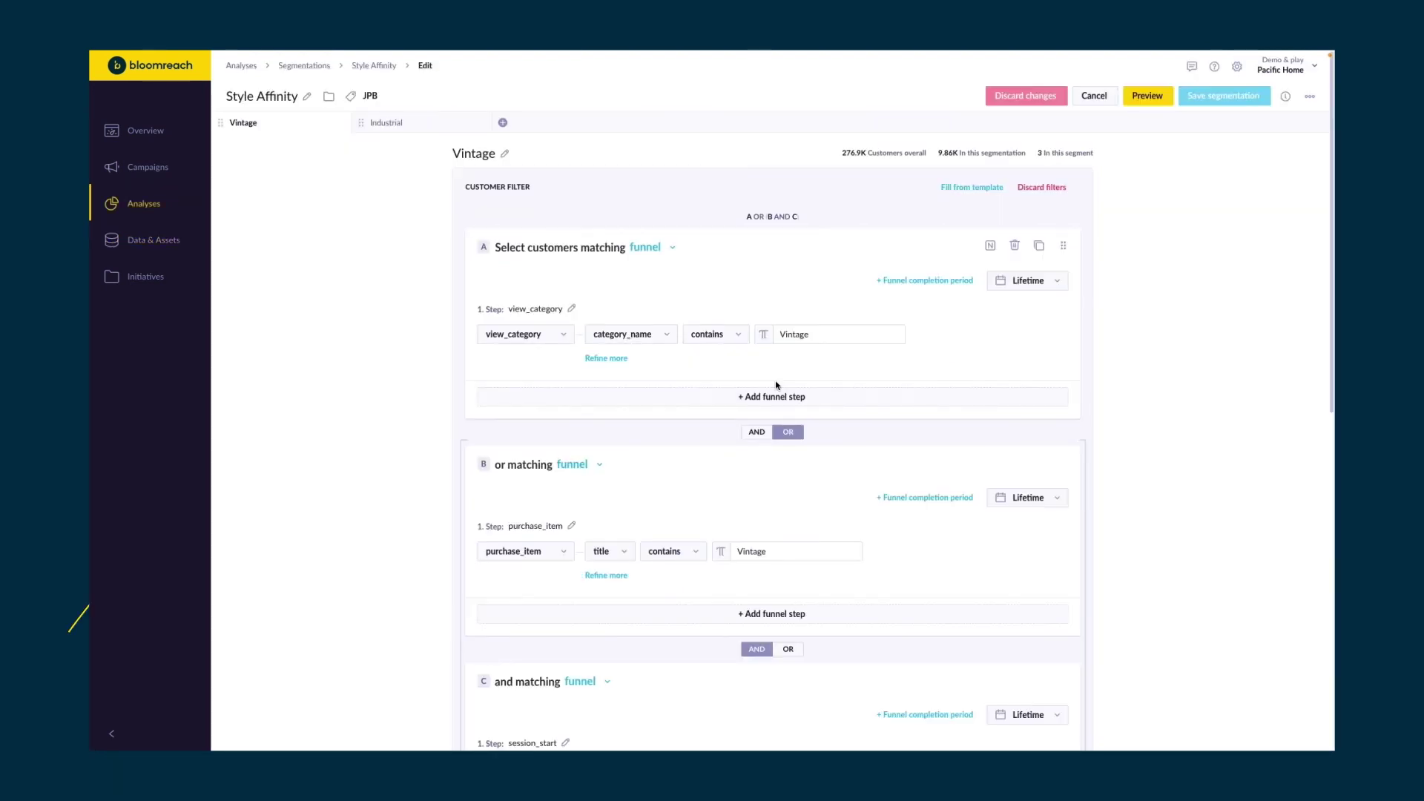
{"action": "scroll", "coordinate": [1168, 474], "scroll_direction": "down", "scroll_amount": 2}
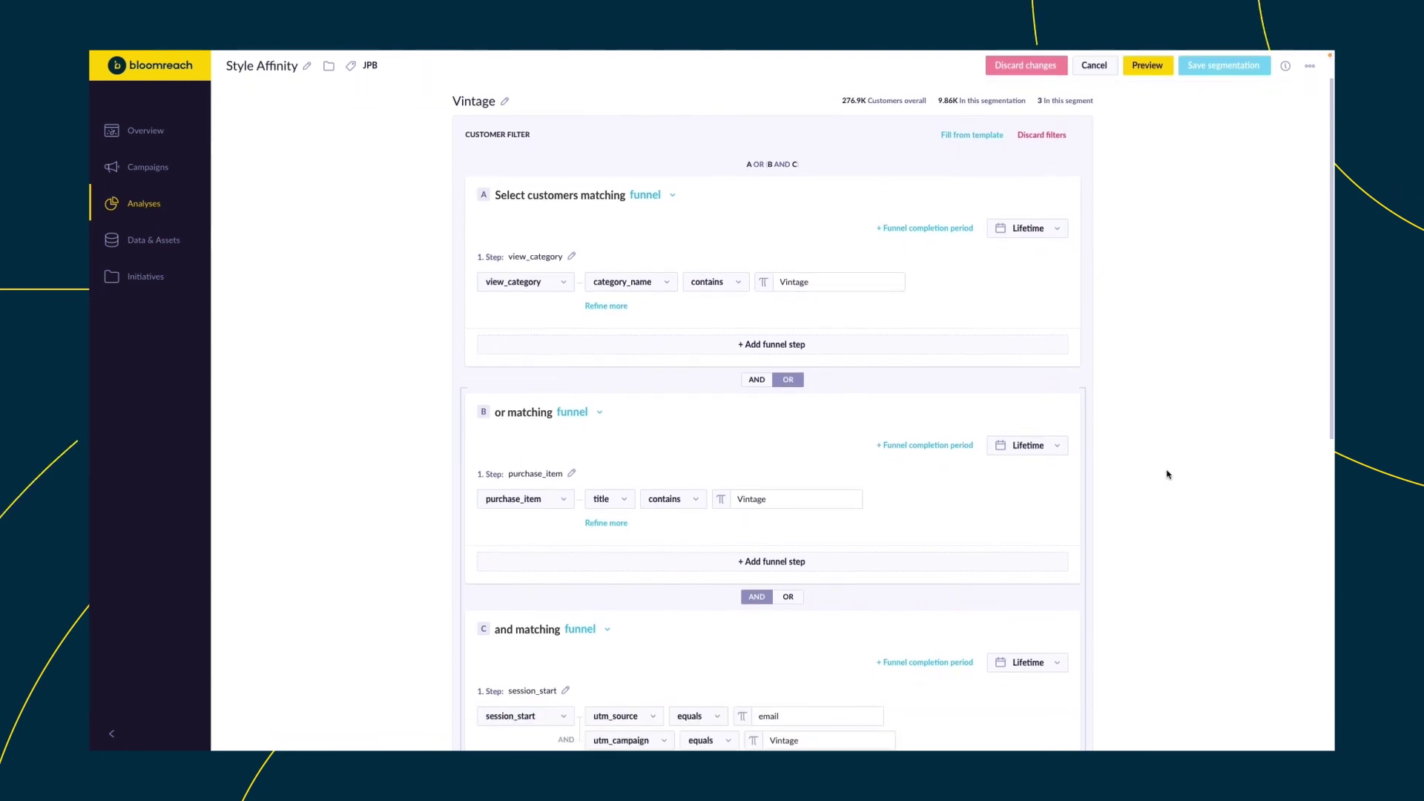
{"action": "scroll", "coordinate": [1168, 474], "scroll_direction": "down", "scroll_amount": 2}
{"action": "scroll", "coordinate": [1167, 475], "scroll_direction": "down", "scroll_amount": 1}
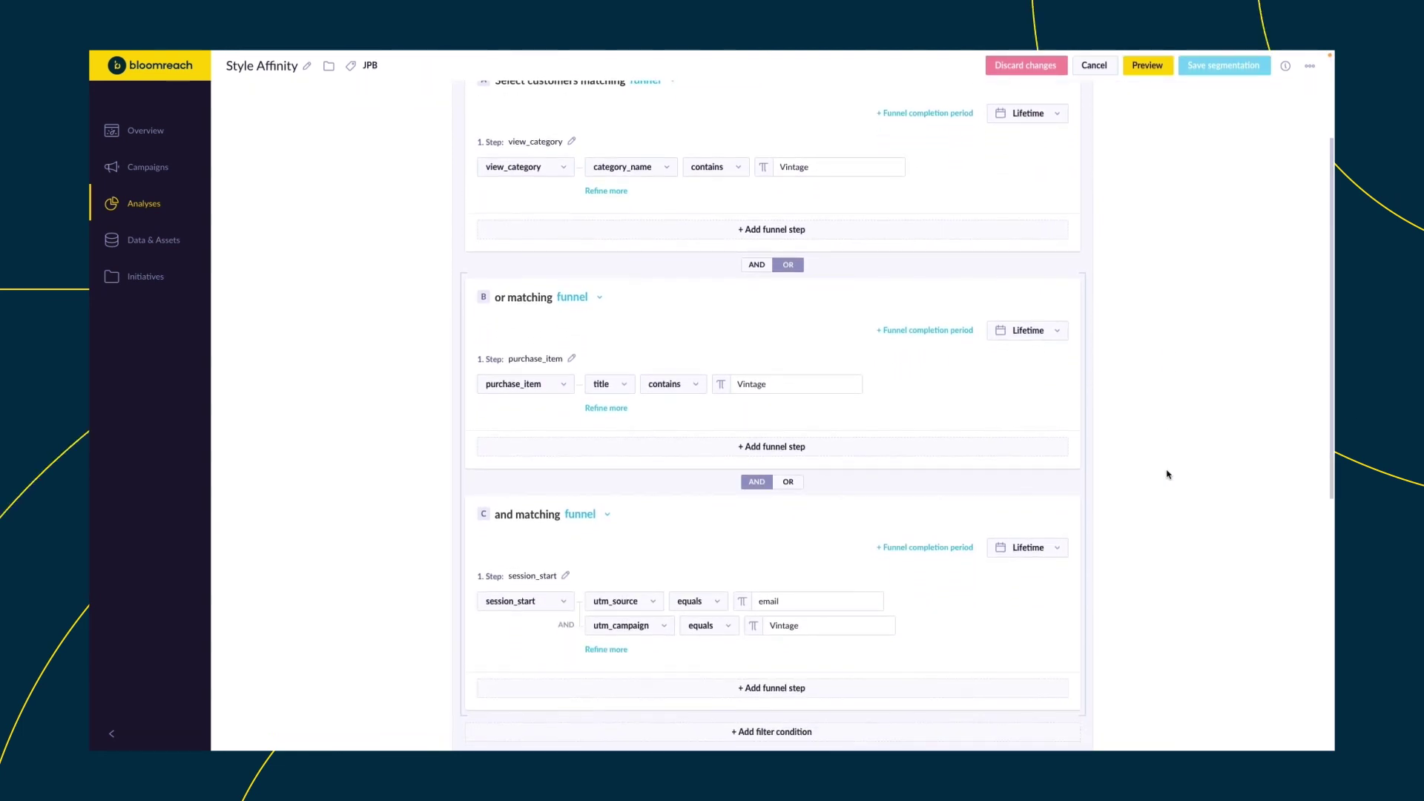